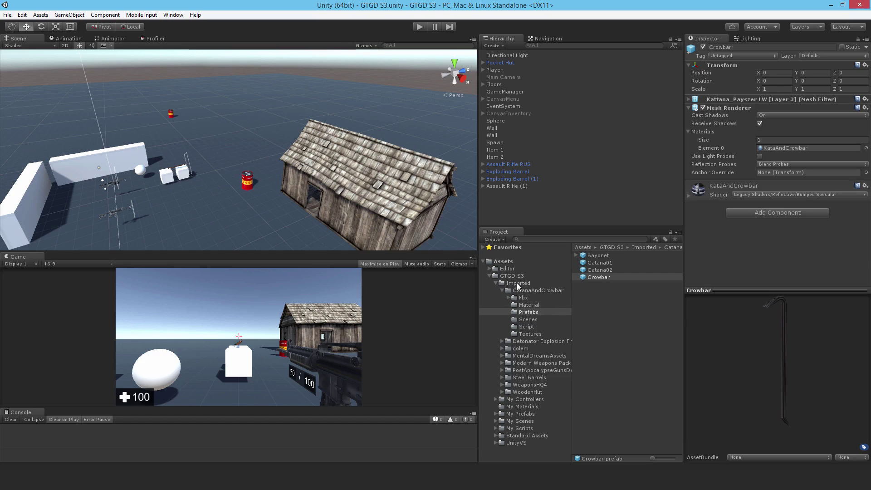
Change the shader of both CatanaAndCrowbar materials, Bayonet and KataAndCrowbar, to Standard (Specular setup)
click(527, 305)
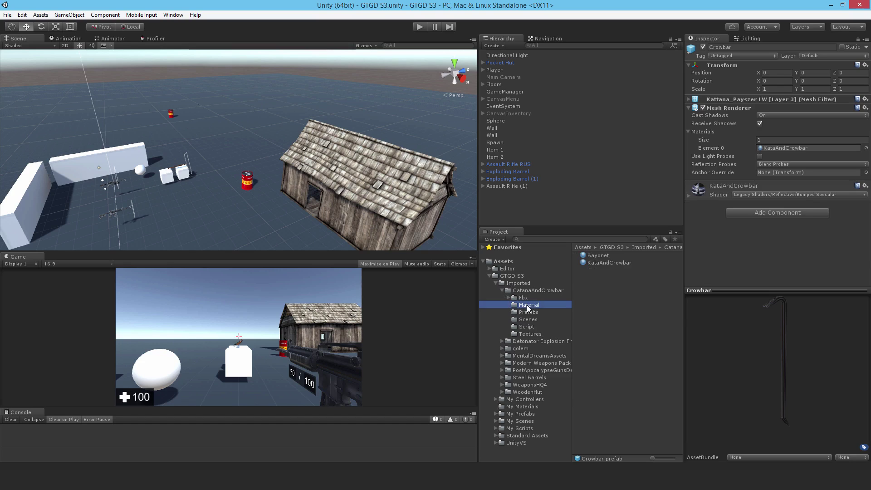
click(585, 256)
shift+click(602, 265)
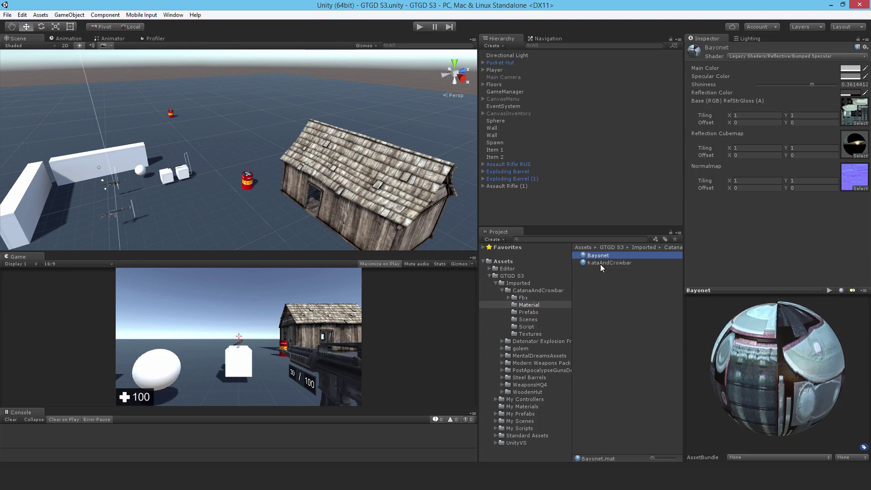
click(774, 57)
click(777, 77)
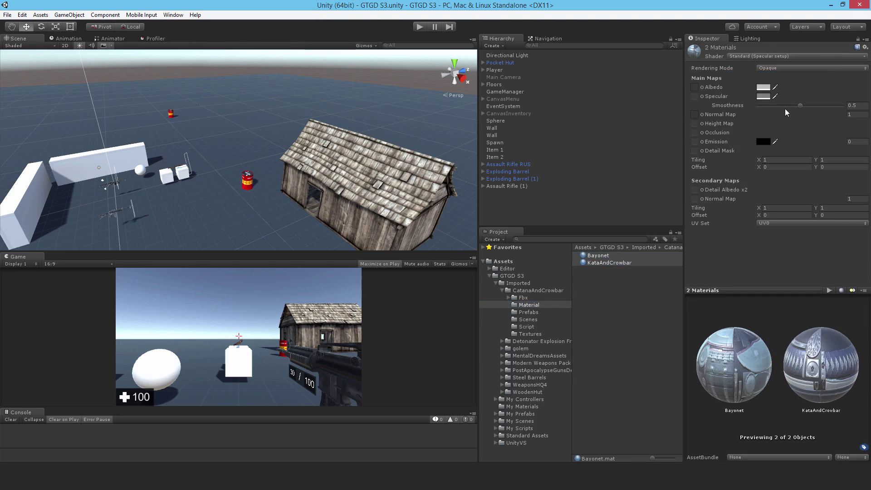
Set the Specular colour of the two selected materials to black
click(763, 97)
drag(443, 290, 431, 322)
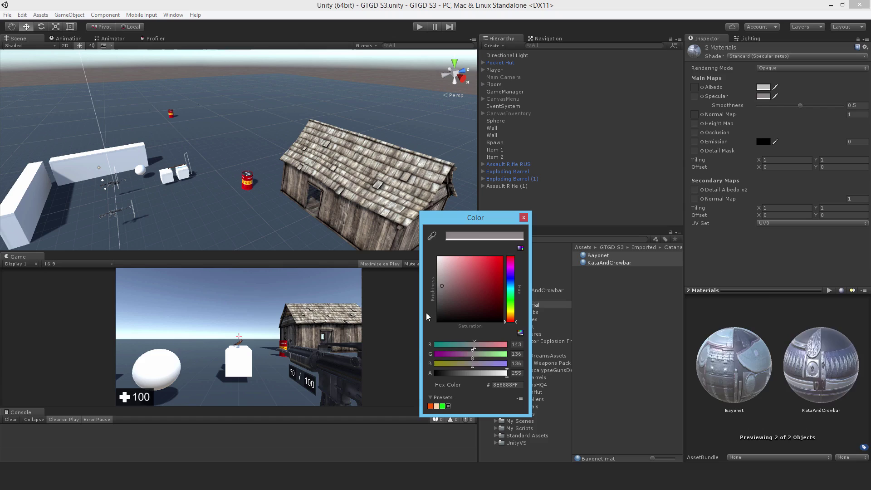
click(524, 218)
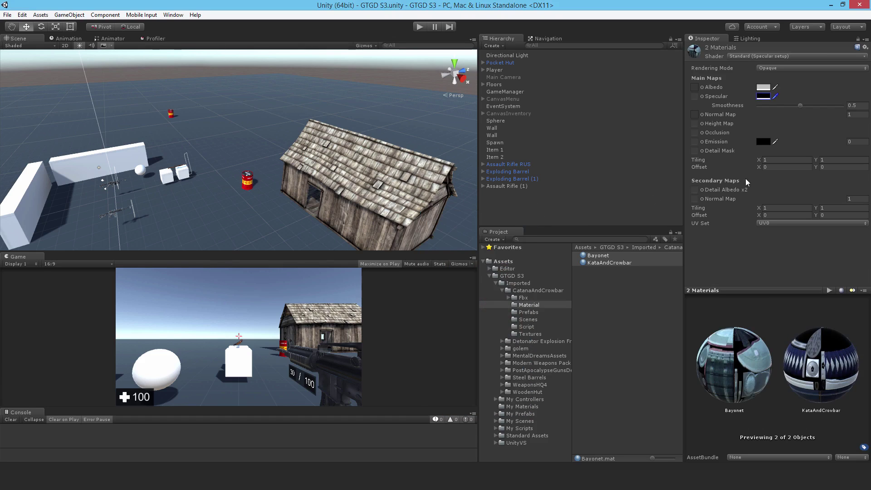
Place the Crowbar prefab from the CatanaAndCrowbar Prefabs folder on the floor in front of the hut
click(527, 312)
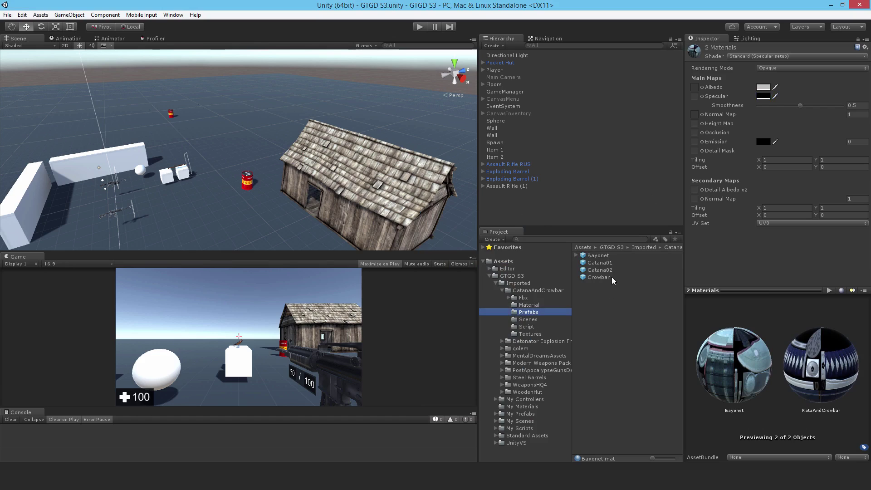
drag(597, 280, 171, 207)
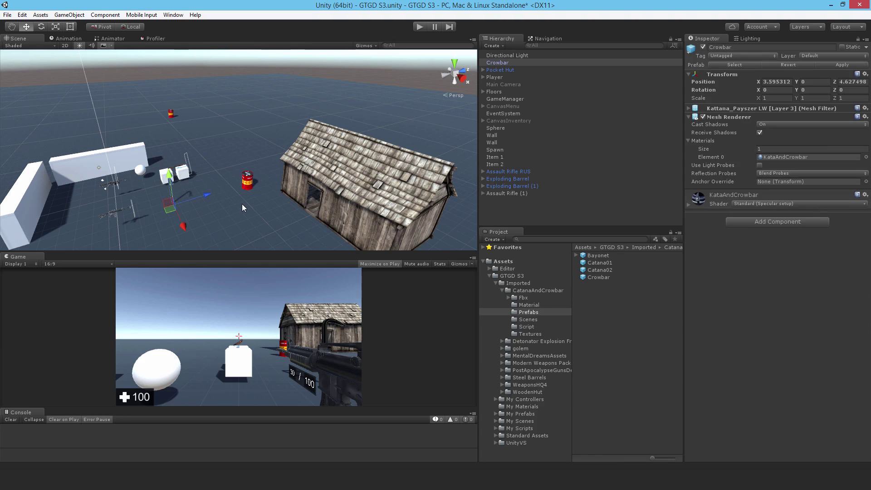
right_drag(242, 208, 301, 191)
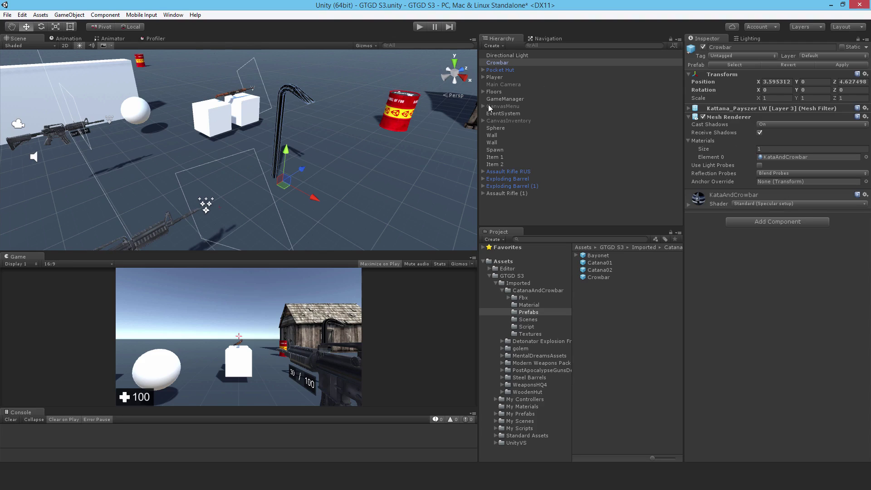
Scale the crowbar to 0.3 on all three axes and raise it above the floor to about Y 1.59
click(785, 99)
text(0.3)
key(Tab)
text(0.3)
key(Tab)
text(0.3)
drag(289, 146, 296, 108)
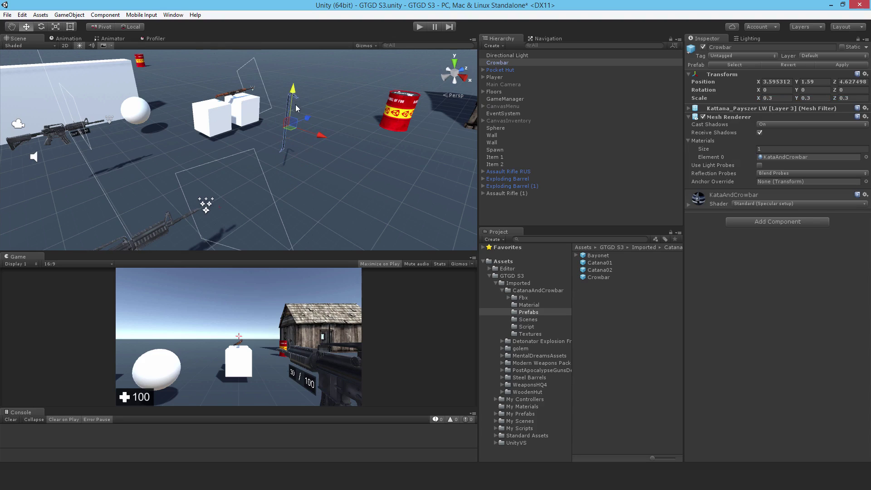
Create an empty child object under the crowbar and name it Crowbar
right_click(494, 63)
click(545, 138)
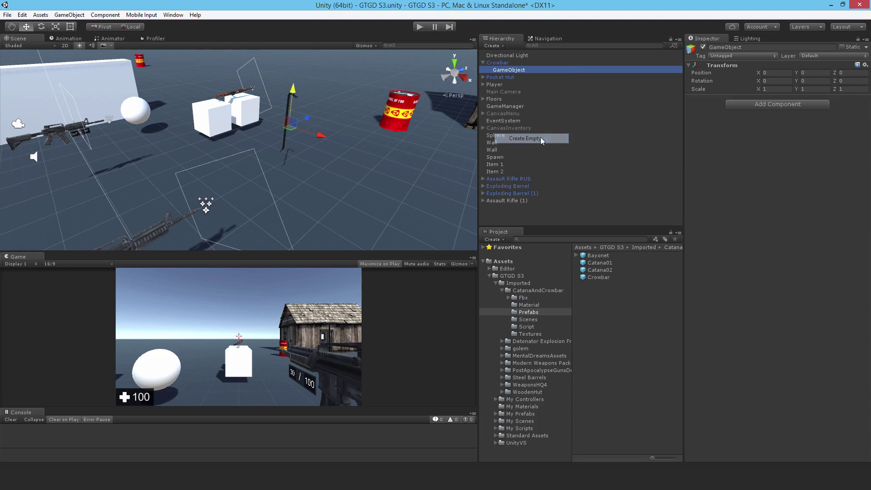
click(760, 44)
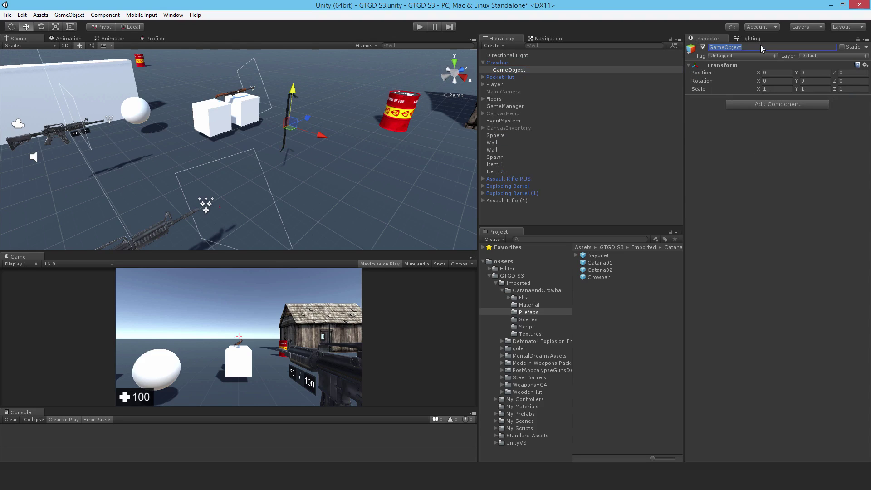
text(Crowbar)
key(Return)
Rename the mesh object Crowbar Renderer and reverse the hierarchy so it becomes a child of the empty Crowbar object
click(514, 61)
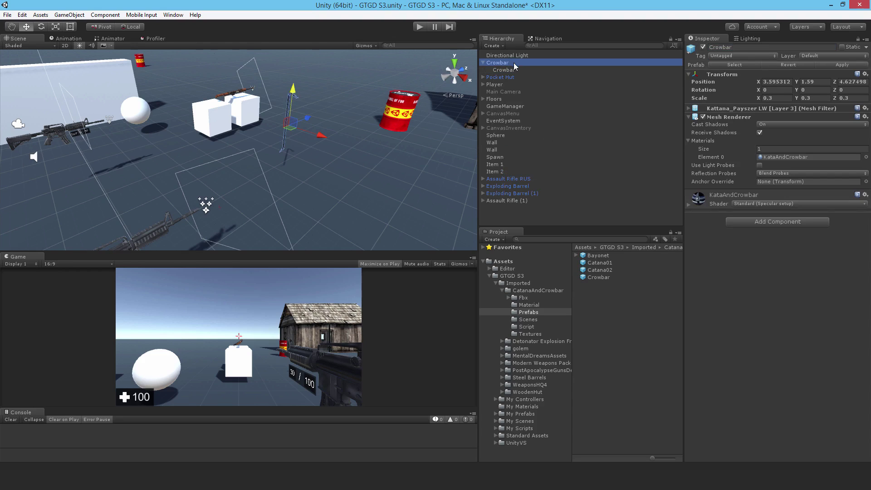
click(514, 63)
text(Renderer)
key(Return)
drag(514, 74, 499, 62)
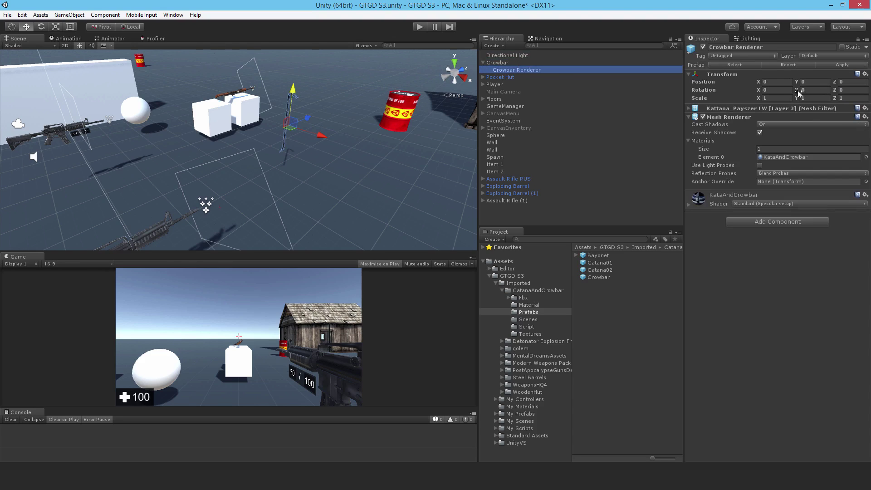
Set the Crowbar Renderer's Y rotation to 270
drag(797, 89, 642, 127)
click(827, 92)
text(270)
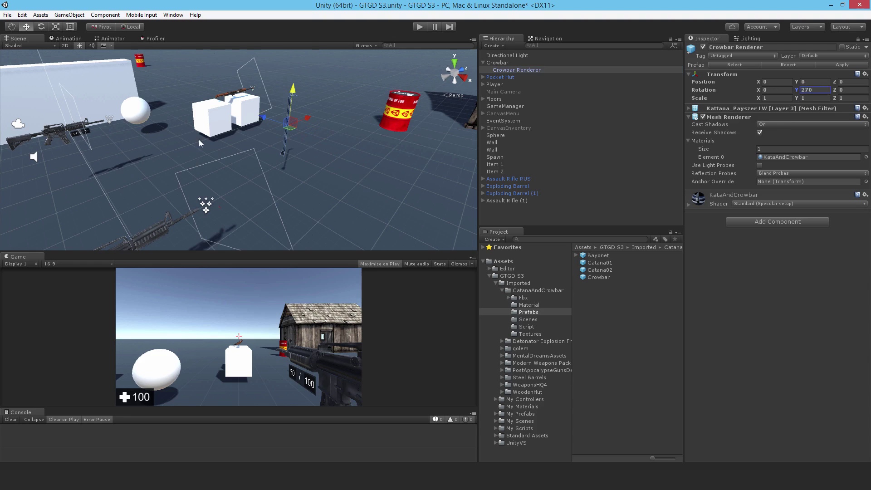
alt+drag(343, 178, 395, 218)
key(f)
Break the Crowbar Renderer's prefab instance link
click(505, 62)
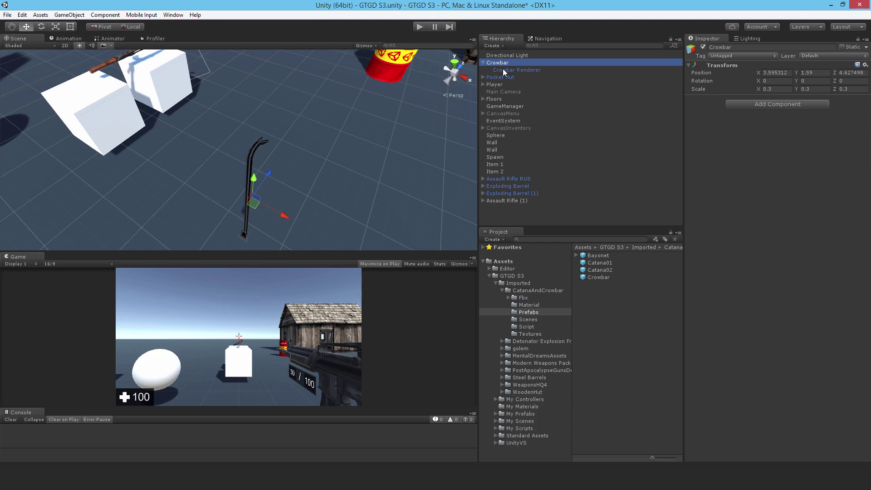
click(504, 69)
click(69, 15)
click(91, 161)
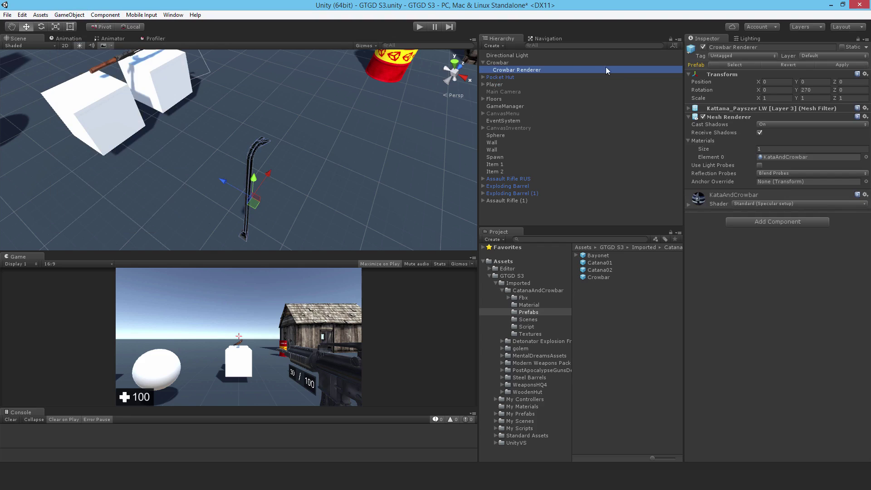
Add an Animator component to the parent Crowbar object
click(503, 64)
alt+drag(136, 118, 277, 124)
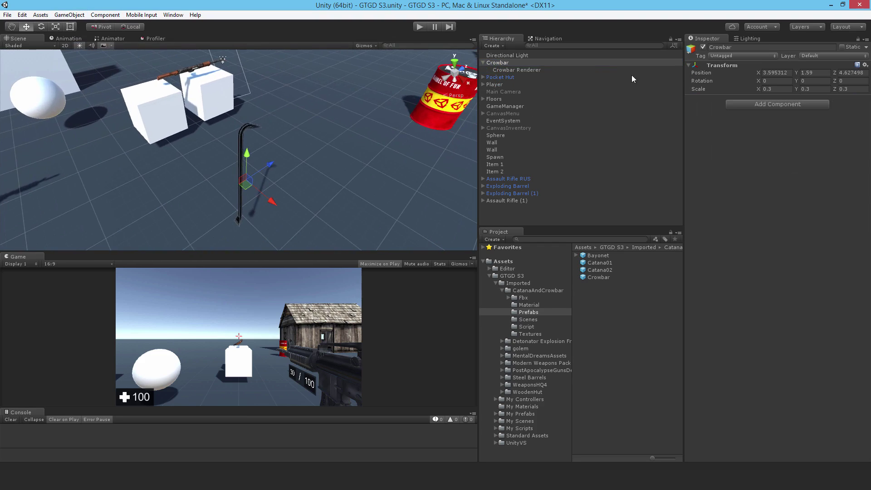
click(762, 105)
text(ani)
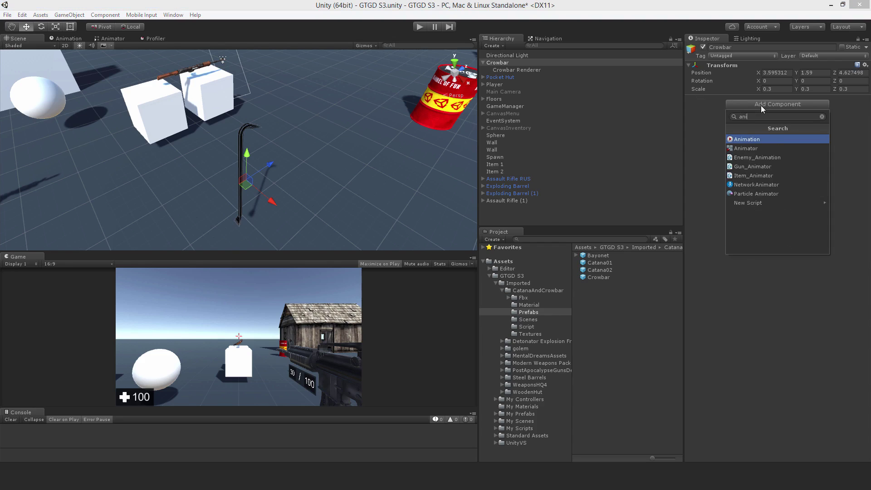
click(756, 149)
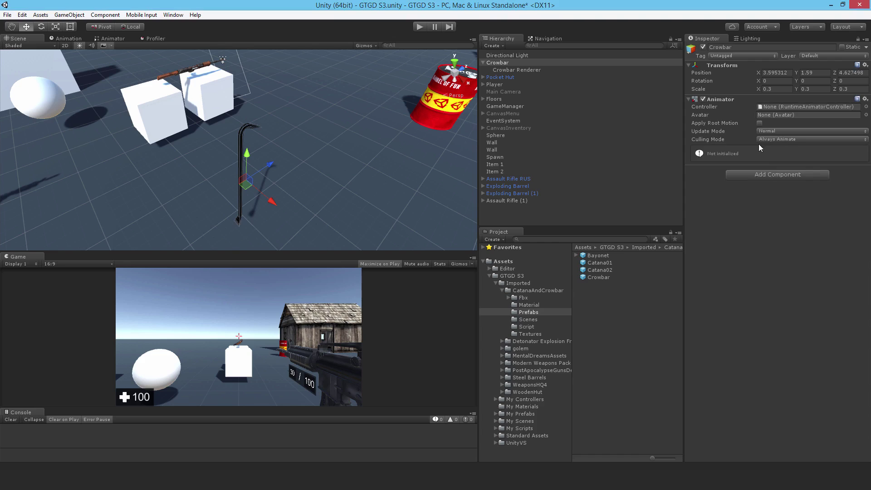
Add a Rigidbody and a Box Collider to the Crowbar object
click(766, 179)
text(rigi)
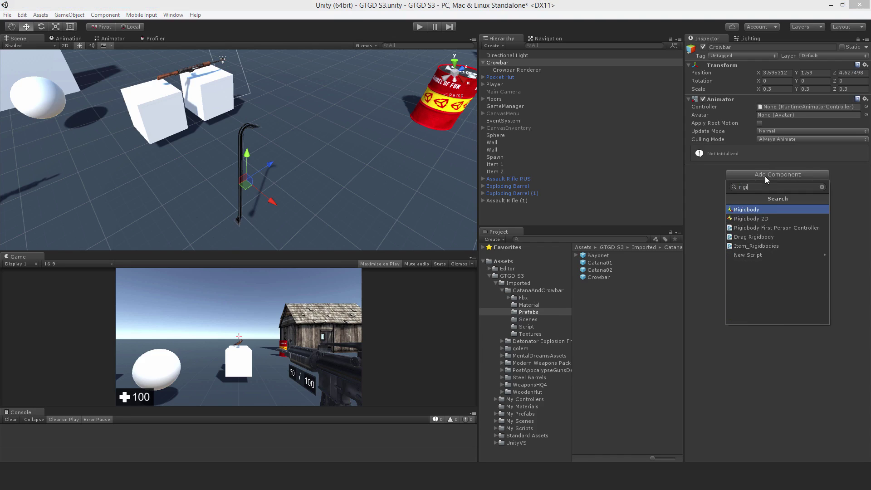
click(761, 207)
click(769, 266)
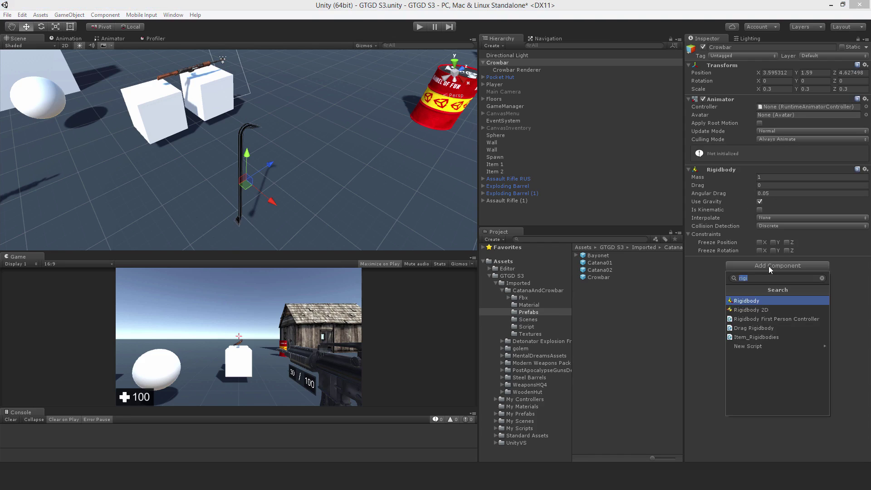
text(box)
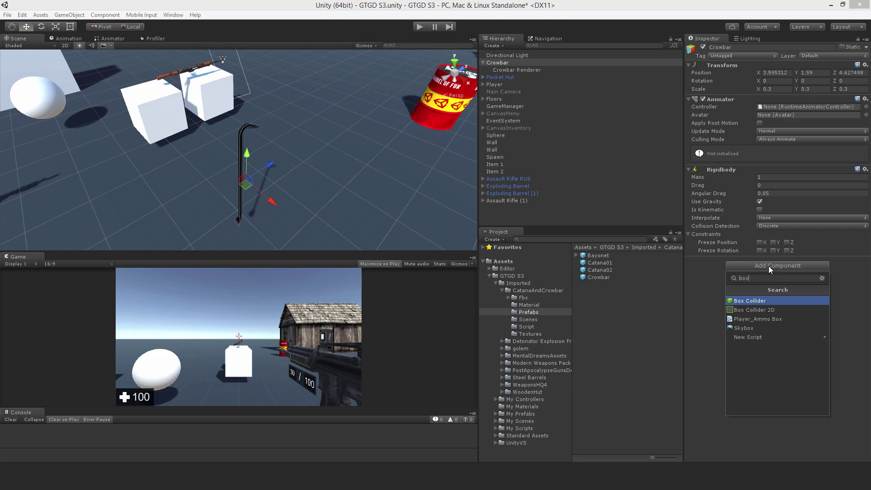
click(763, 301)
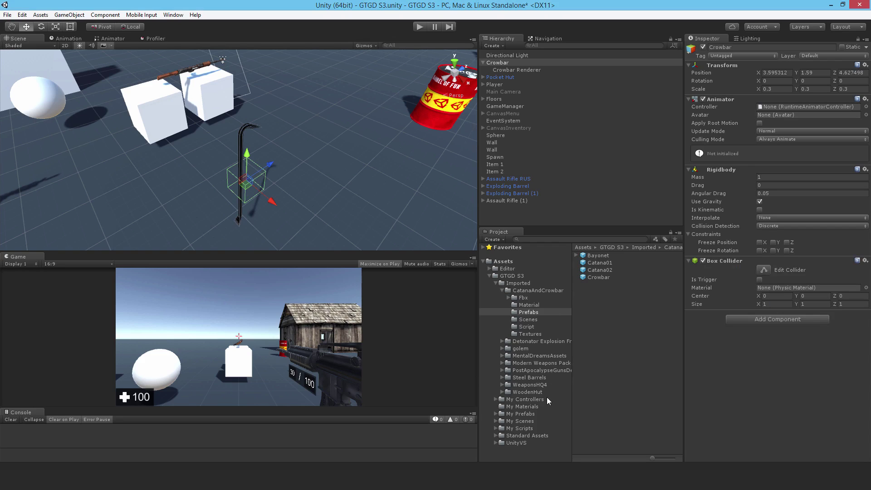
Attach the Item_Master script from the Master Scripts folder to the parent Crowbar object
click(521, 426)
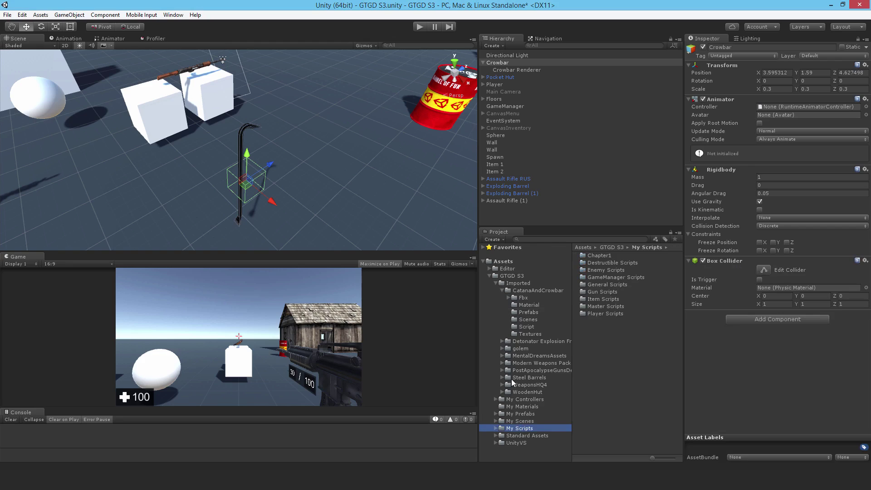
click(496, 283)
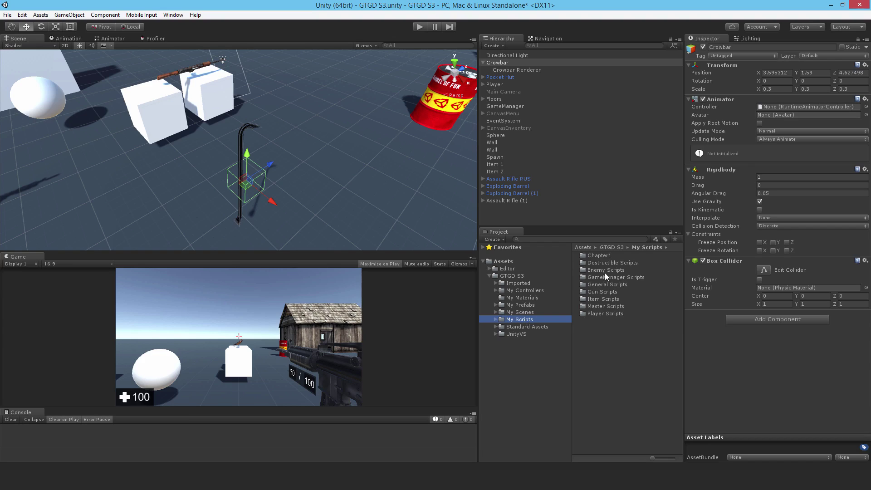
double_click(607, 303)
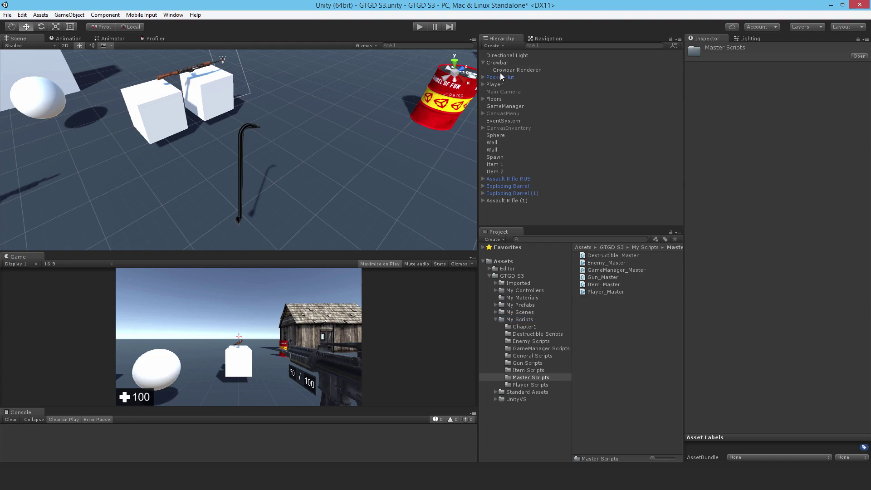
click(570, 64)
click(663, 306)
drag(593, 285, 731, 347)
Attach the Item scripts Animator, Colliders, Drop, Name, Pickup, Rigidbodies, SetLayer, SetPosition, Sounds, Tag and Throw to the Crowbar
click(523, 371)
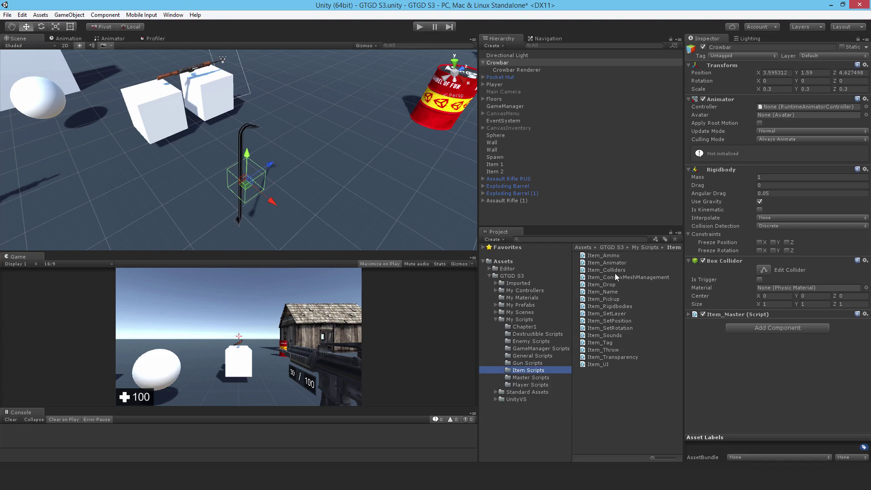
click(606, 263)
ctrl+click(608, 270)
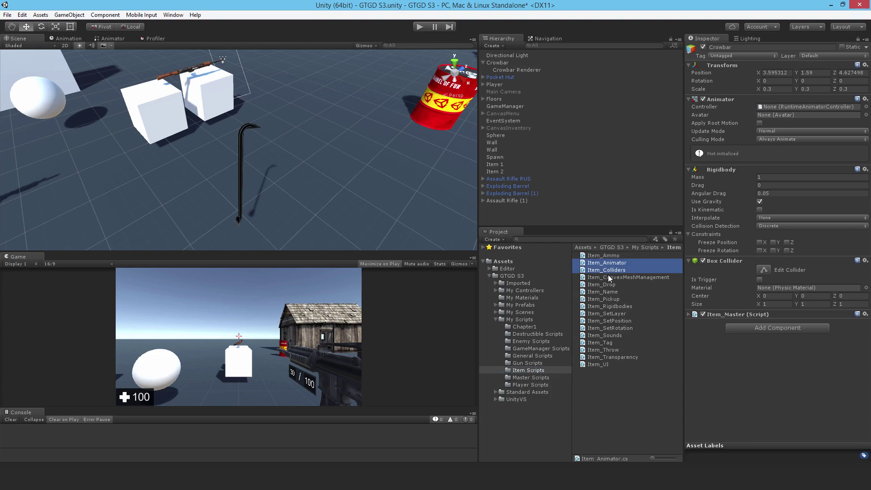
ctrl+click(603, 285)
ctrl+click(606, 292)
ctrl+click(606, 299)
ctrl+click(610, 307)
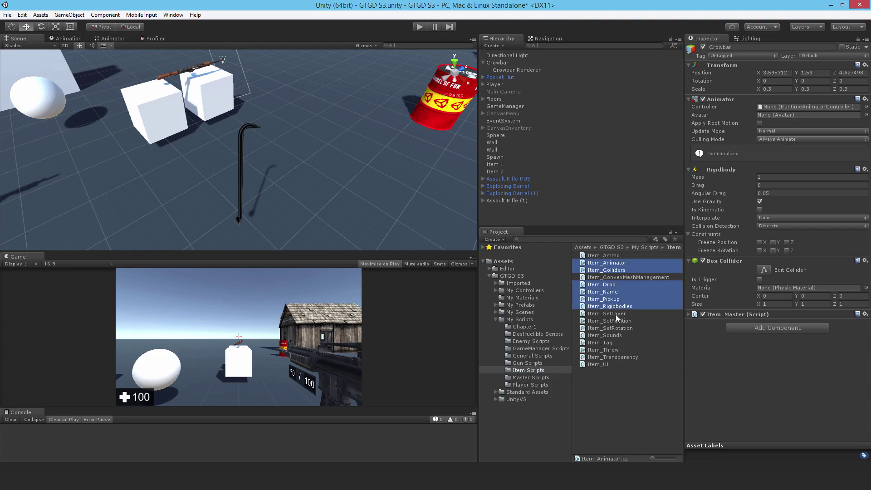
ctrl+click(620, 315)
ctrl+click(620, 321)
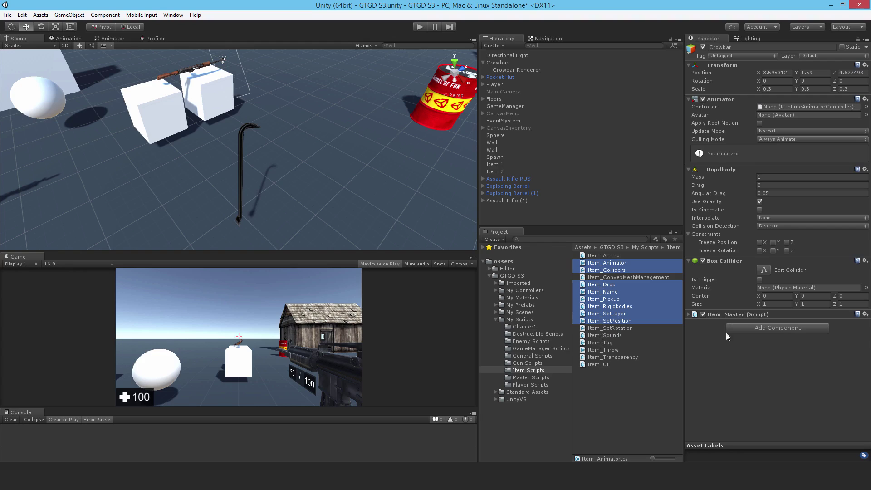
ctrl+click(606, 336)
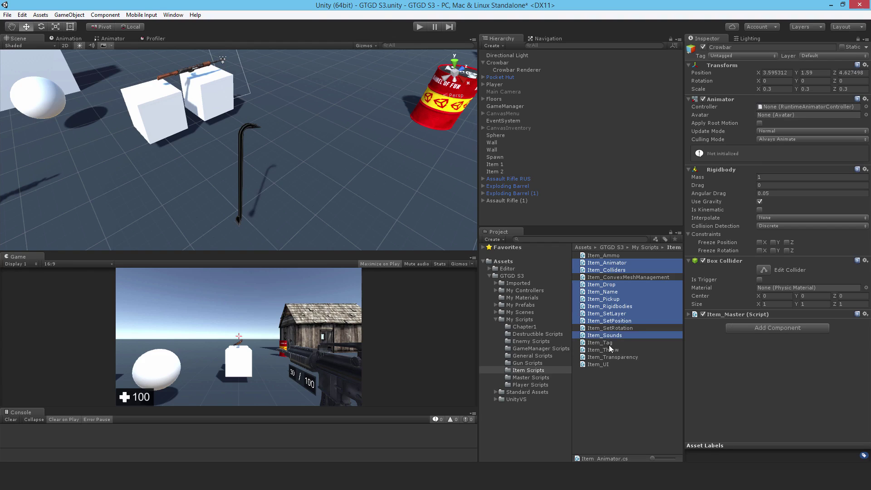
ctrl+click(600, 344)
ctrl+click(603, 350)
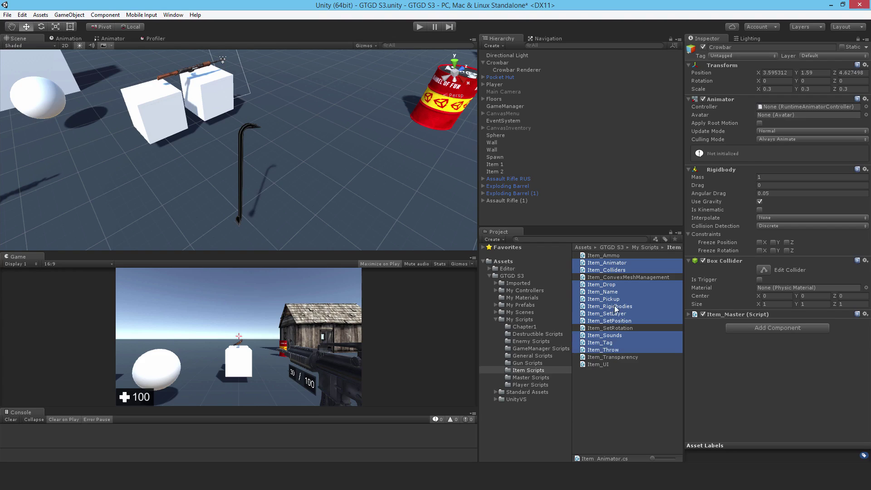
drag(616, 308, 728, 375)
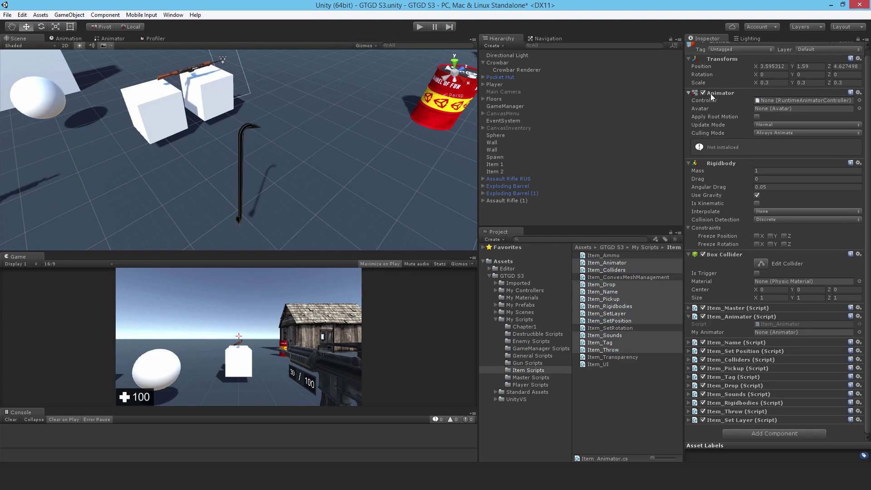
Assign the Crowbar's own Animator as My Animator in Item_Animator, and set the Item Name in Item_Name to Crowbar
drag(717, 102, 772, 332)
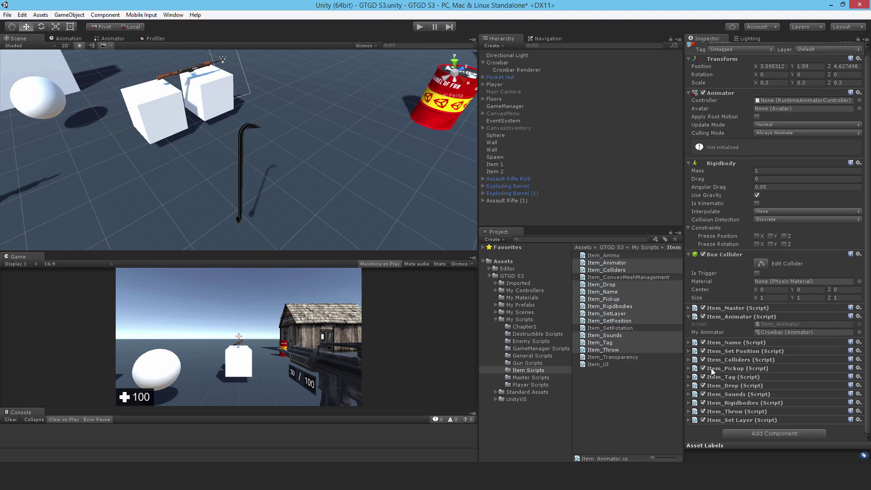
click(689, 342)
scroll(747, 302, down, 1)
click(769, 342)
text(Crowbar)
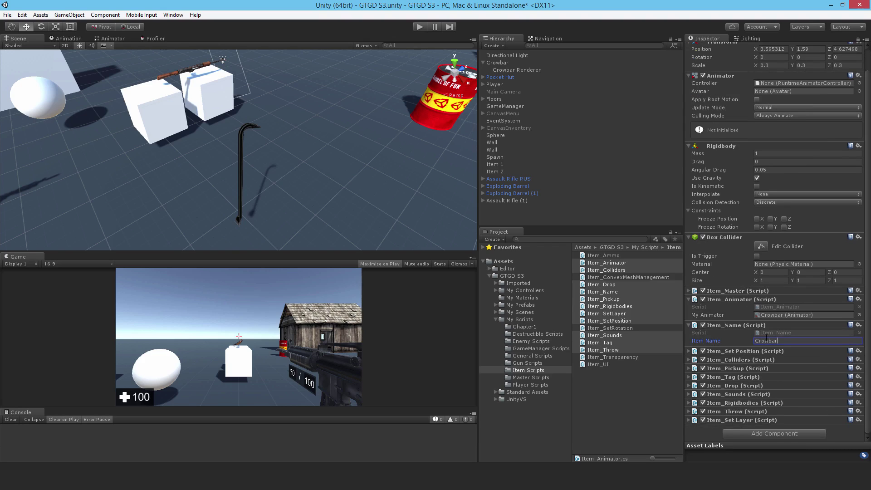
Make the Crowbar a child of FirstPersonCharacter under the Player
click(690, 351)
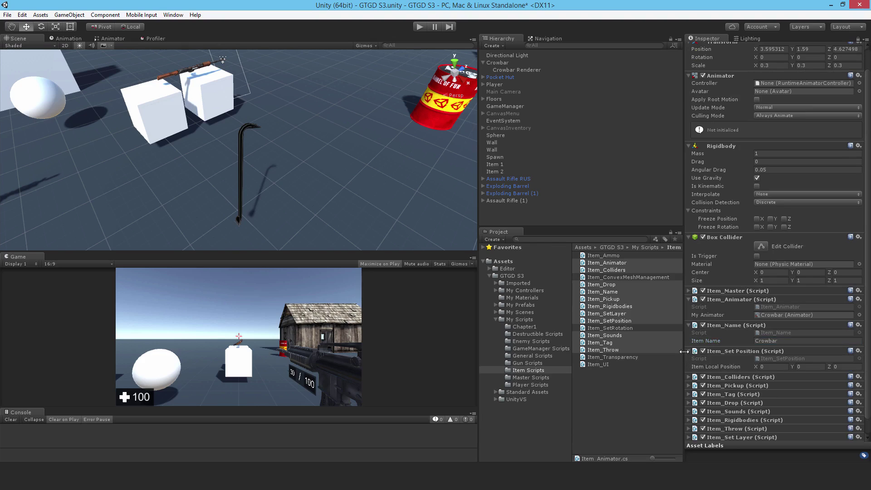
click(484, 84)
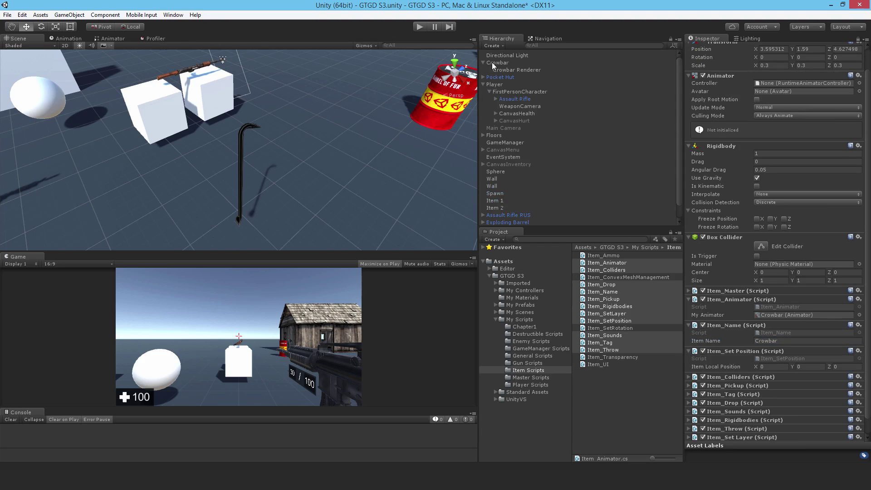
drag(492, 62, 508, 93)
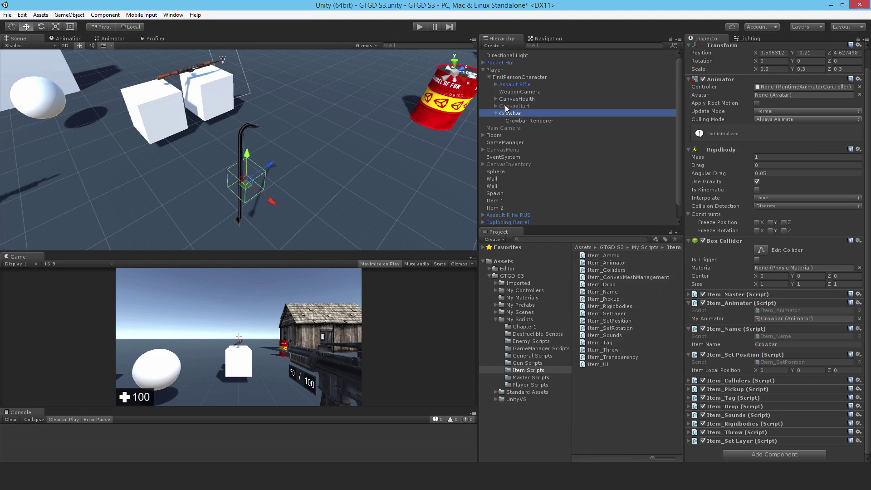
alt+drag(355, 164, 267, 179)
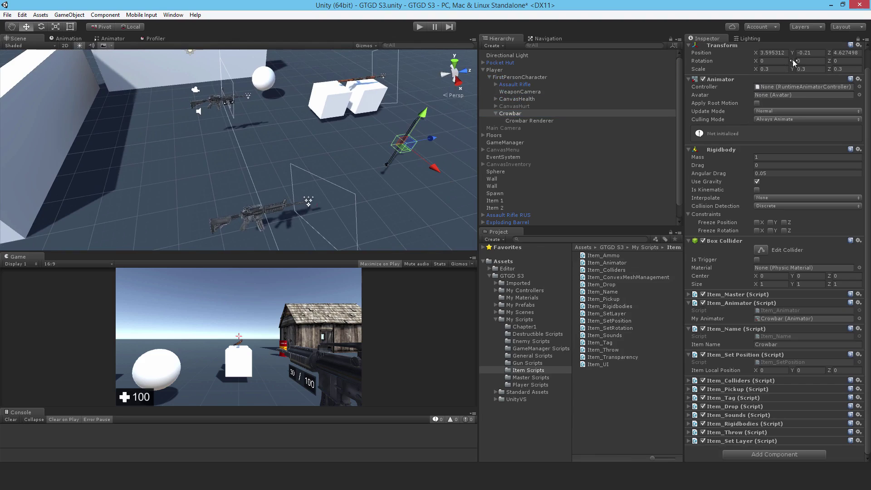
Set the Crowbar's local position to 0 on X, Y and Z
scroll(785, 64, up, 2)
click(787, 73)
text(0)
key(Tab)
text(0)
key(Tab)
text(0)
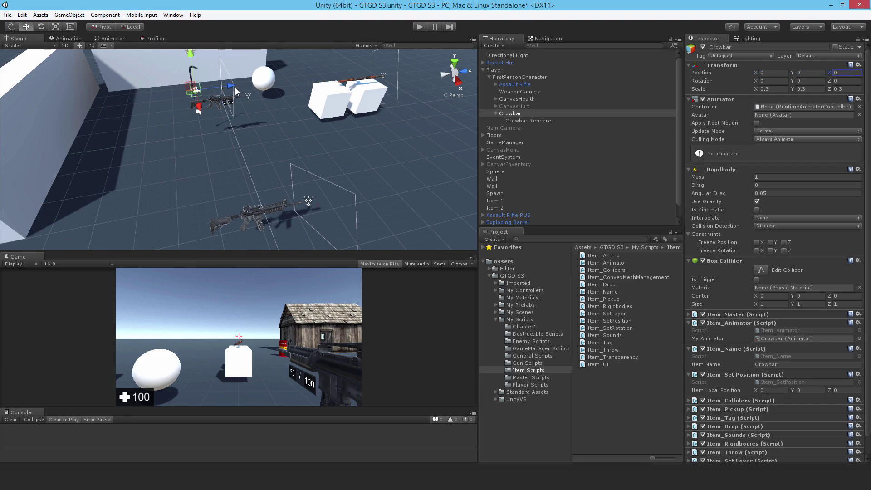
Unlock the Inspector and deactivate the Assault Rifle under FirstPersonCharacter
click(513, 85)
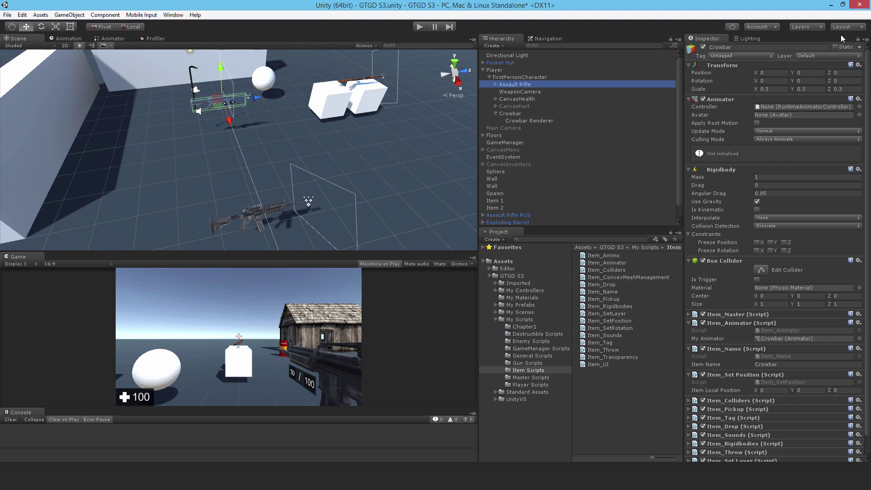
click(858, 40)
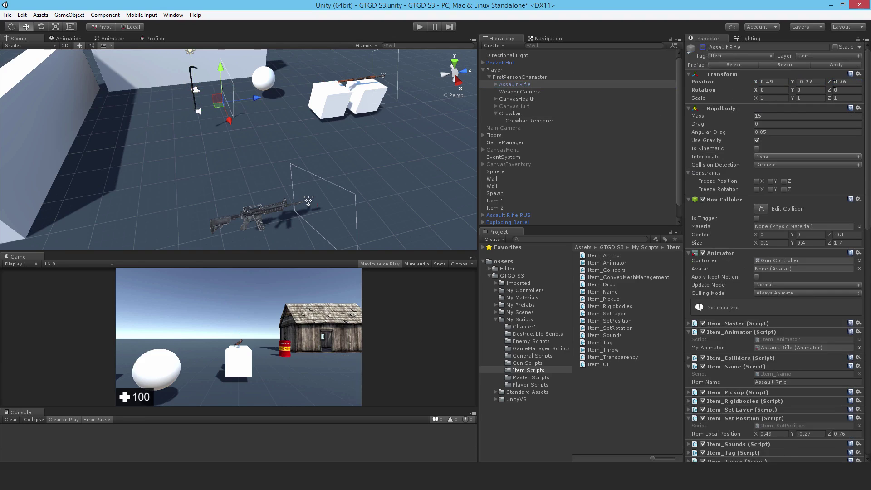
Position the Crowbar in front of the player camera at X 0.4, Y -0.46, Z 0.6
click(508, 114)
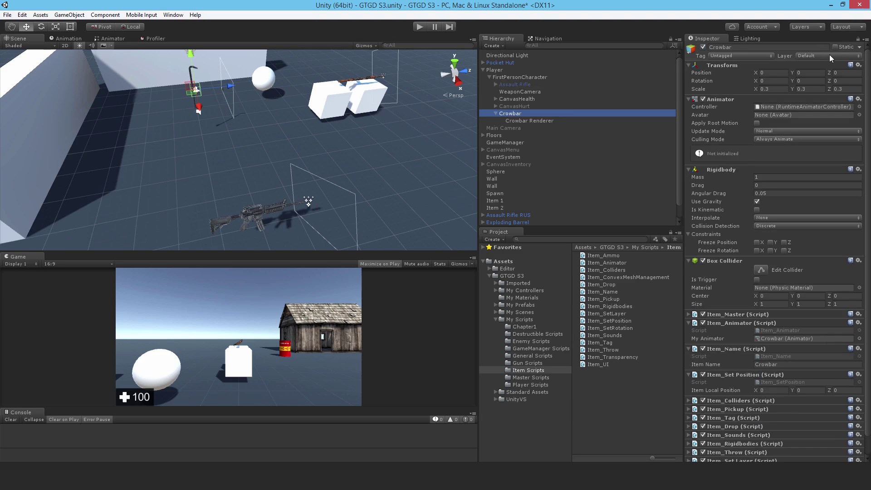
click(777, 88)
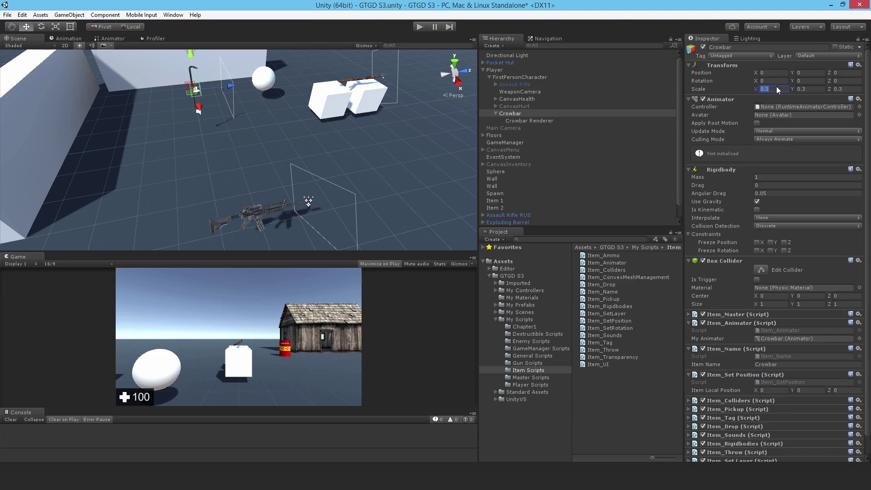
text(0.4)
key(Tab)
key(Tab)
key(Tab)
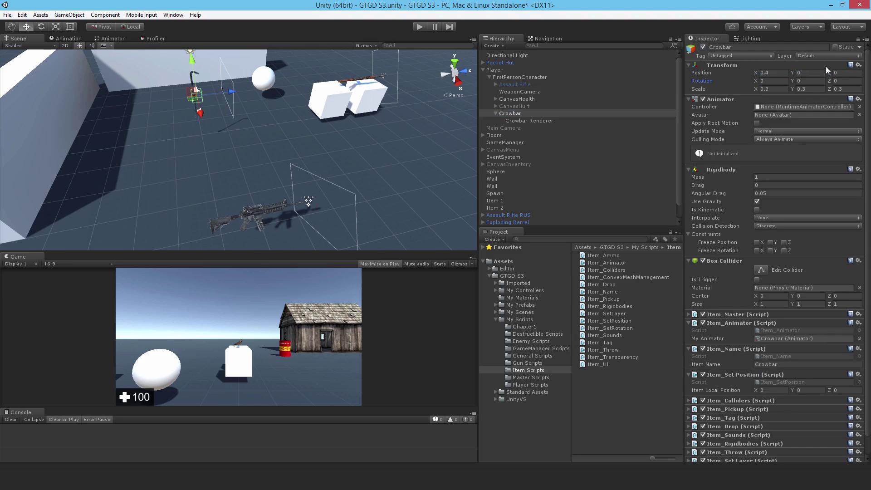
click(814, 72)
text(-0.46)
click(846, 73)
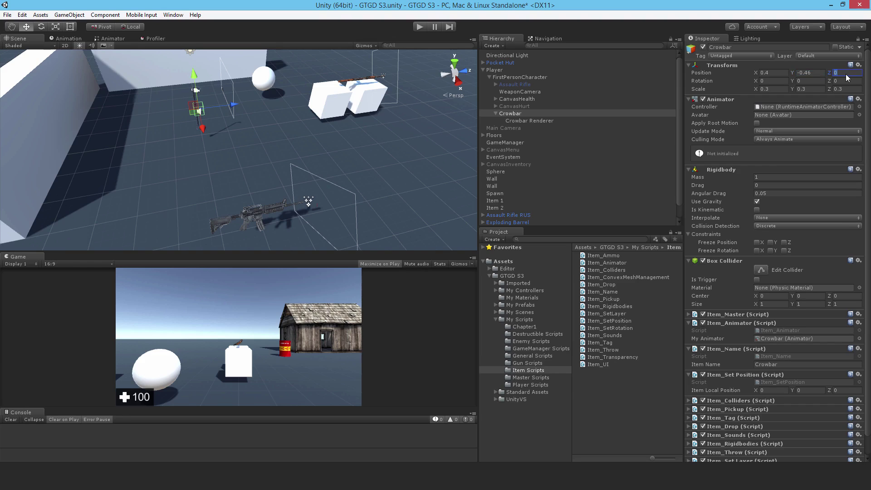
text(.6)
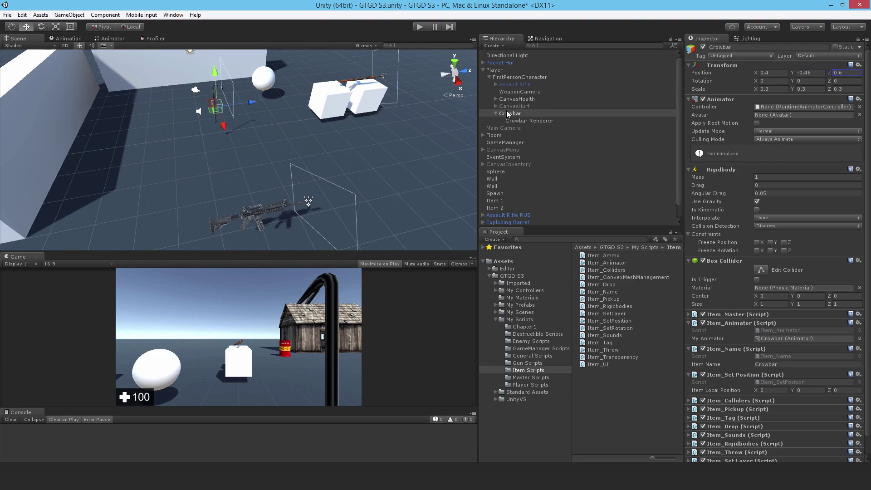
Set the Crowbar's Item Local Position in Item_SetPosition to X 0.4, Y -0.46, Z 0.6
click(781, 390)
key(Tab)
text(-.46)
key(Tab)
key(Return)
Set the Colliders array size in Item_Colliders to 1 and assign the Crowbar's Box Collider as Element 0
scroll(726, 370, down, 1)
click(690, 381)
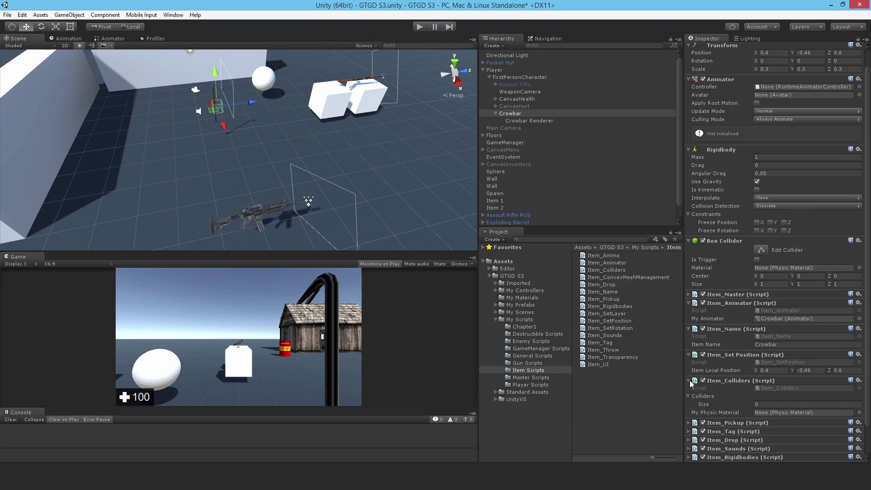
click(766, 405)
text(1)
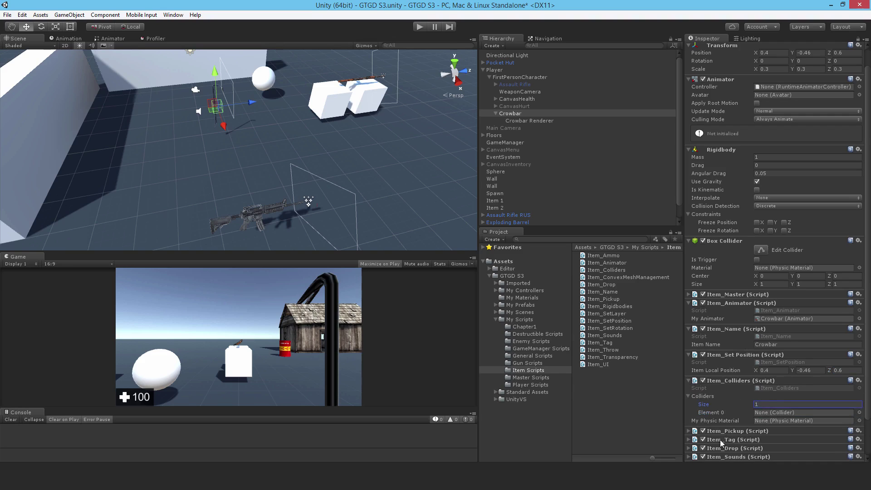
key(Return)
drag(801, 392, 795, 413)
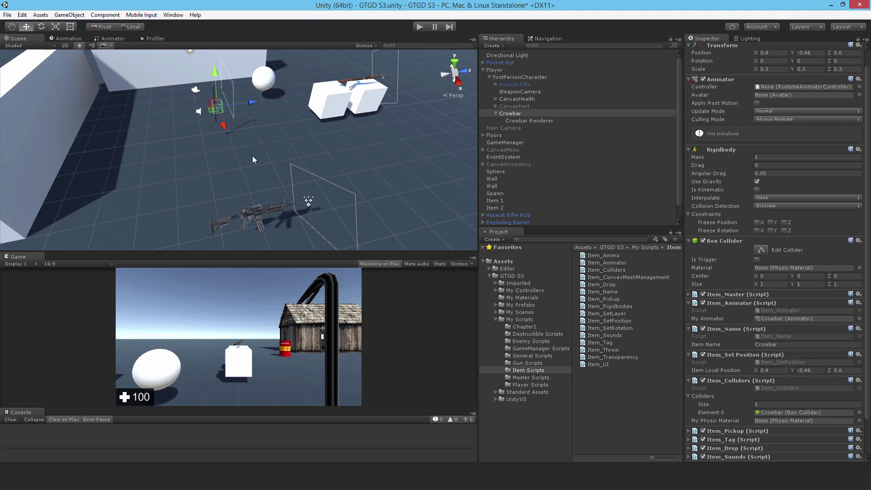
Set the Crowbar's Box Collider size to 0.1 on X and 2.2 on Y
alt+drag(257, 160, 331, 136)
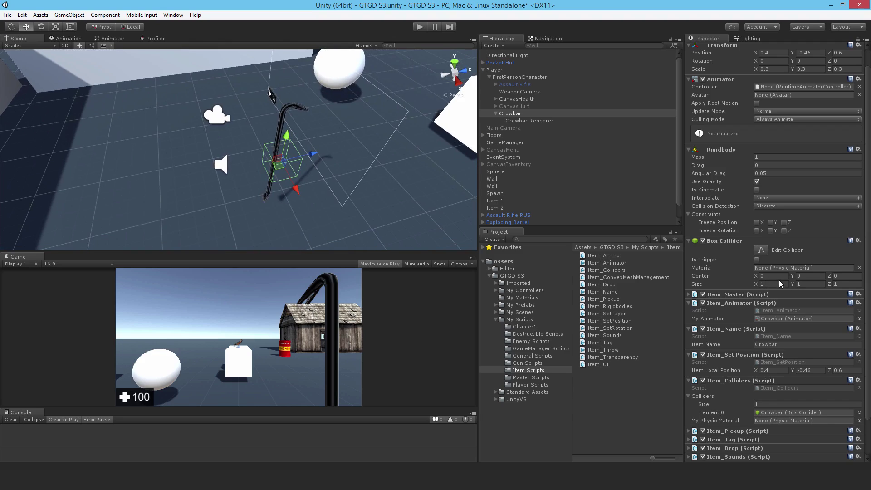
click(781, 286)
text(.1)
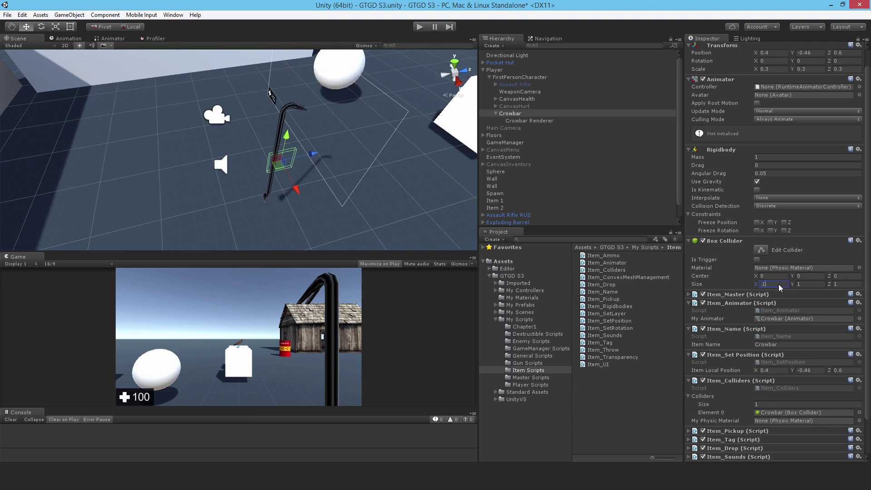
click(816, 286)
text(2.2)
alt+drag(336, 194, 329, 149)
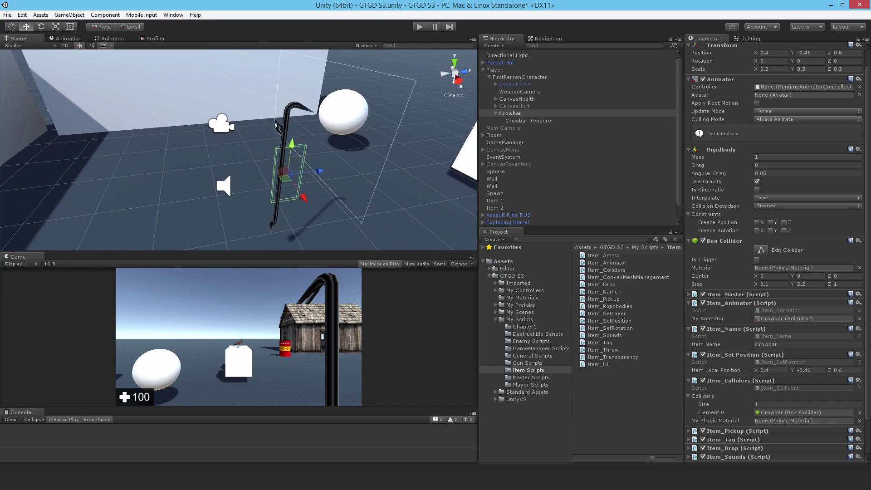
Set the scale of the parent Crowbar object to 1 on X, Y and Z
click(773, 69)
text(1)
click(810, 69)
text(1)
click(849, 69)
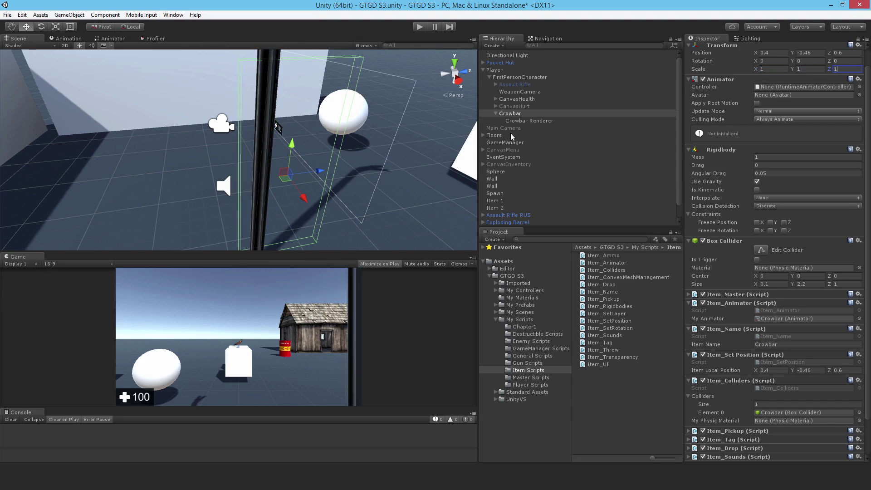
Scale the child Crowbar Renderer to 0.3 on X, Y and Z
click(522, 120)
click(788, 98)
text(.3)
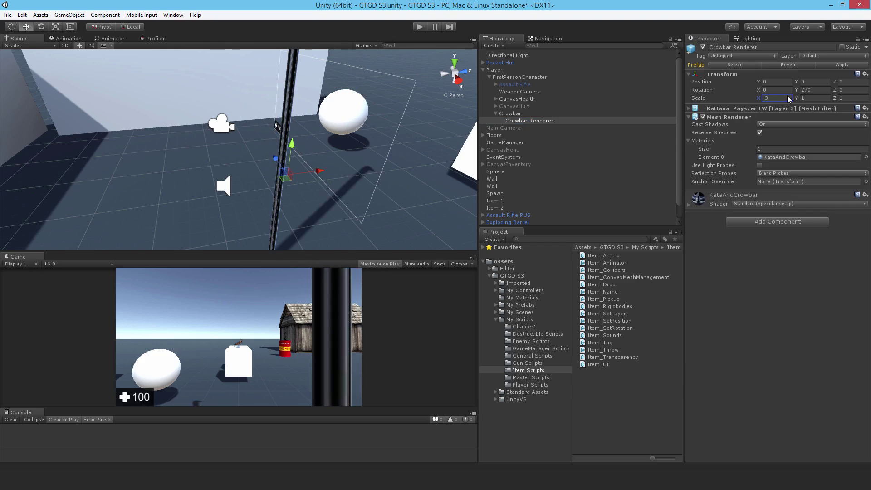
key(Tab)
text(.3)
key(Tab)
text(.3)
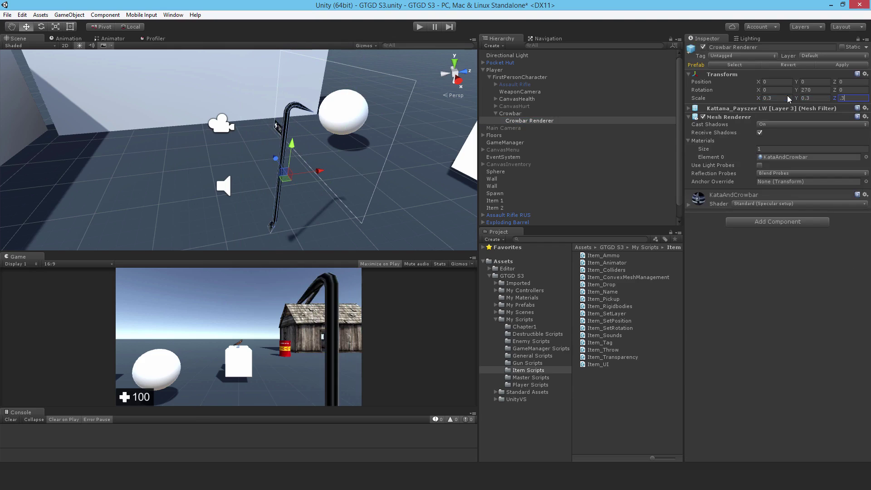
Set the Box Collider size on the parent Crowbar to 0.25 on Z
click(519, 113)
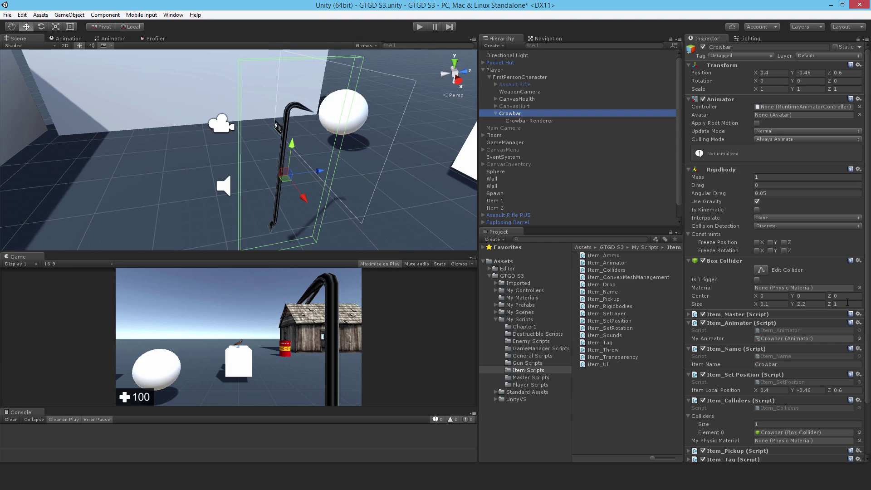
click(848, 304)
text(0.25)
key(Return)
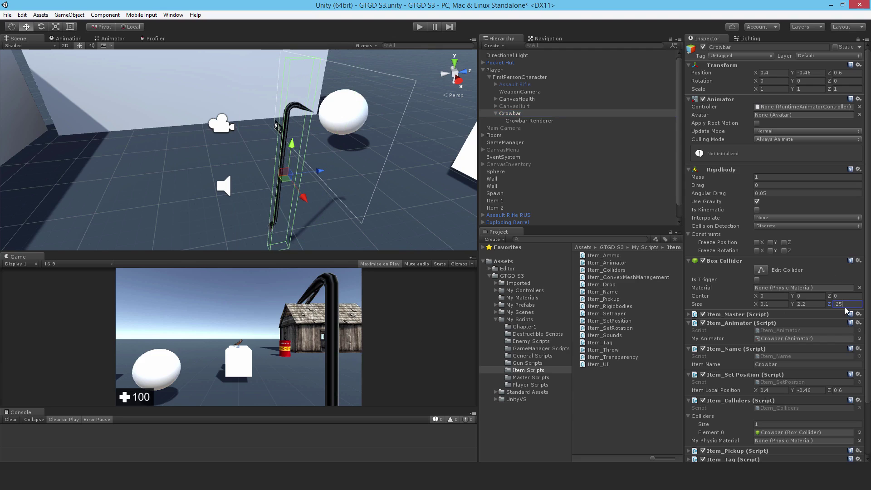
Raise the Crowbar's Box Collider by setting its Center Y first to 0.15 and finally to 0.2
alt+drag(326, 201, 268, 217)
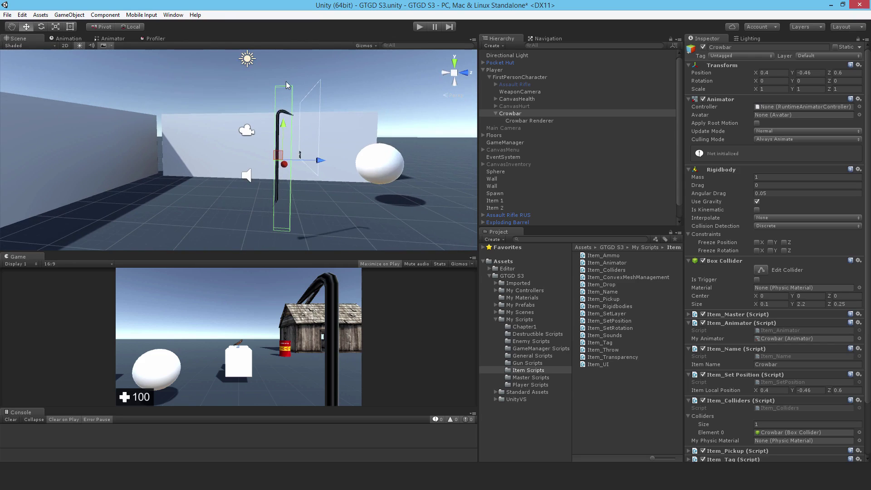
alt+drag(293, 195, 419, 203)
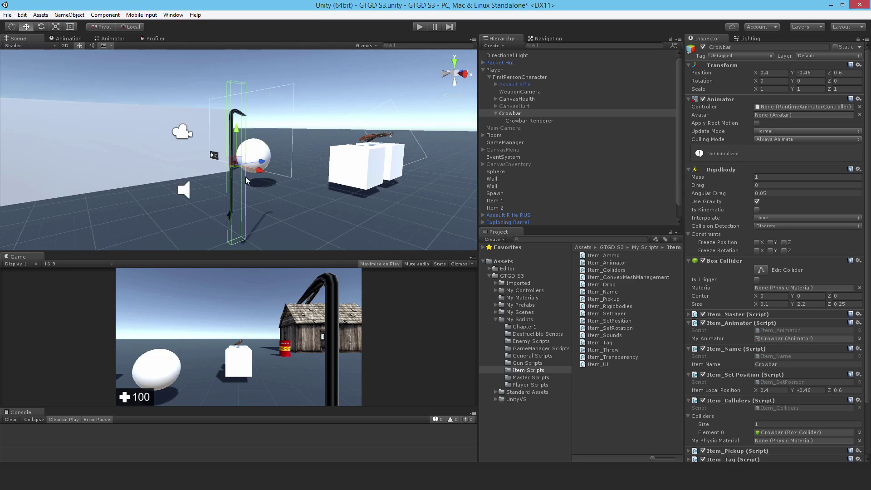
alt+drag(239, 82, 241, 150)
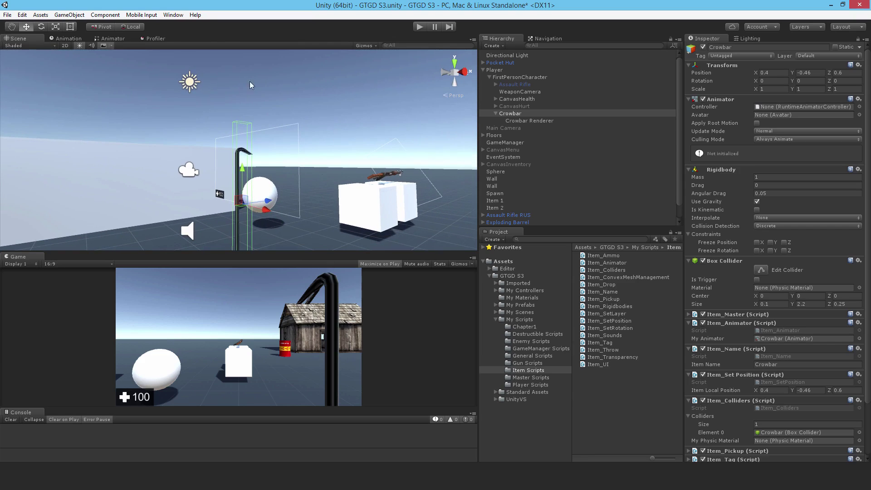
alt+drag(227, 97, 263, 197)
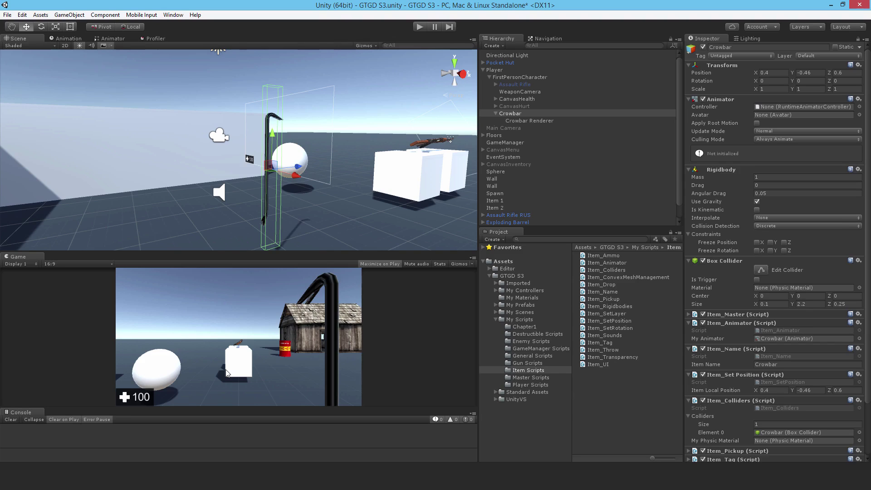
right_drag(317, 145, 341, 150)
click(810, 296)
text(0.15)
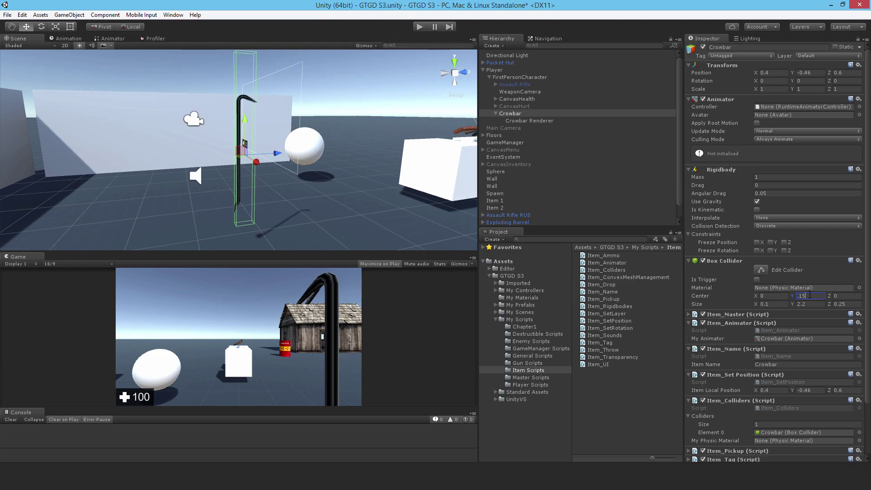
right_drag(316, 199, 286, 196)
click(823, 297)
text(.2)
key(Return)
right_drag(309, 179, 372, 180)
click(527, 122)
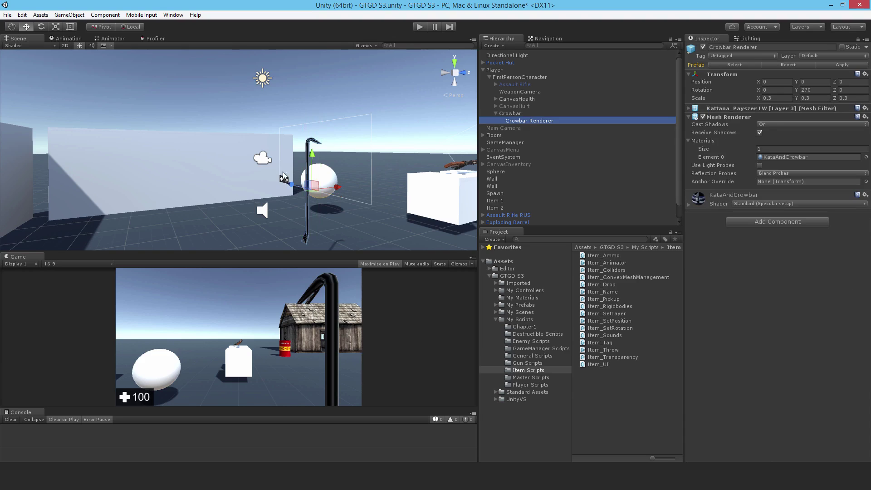
Set the Item Tag in the parent Crowbar's Item_Tag script to Item
click(509, 114)
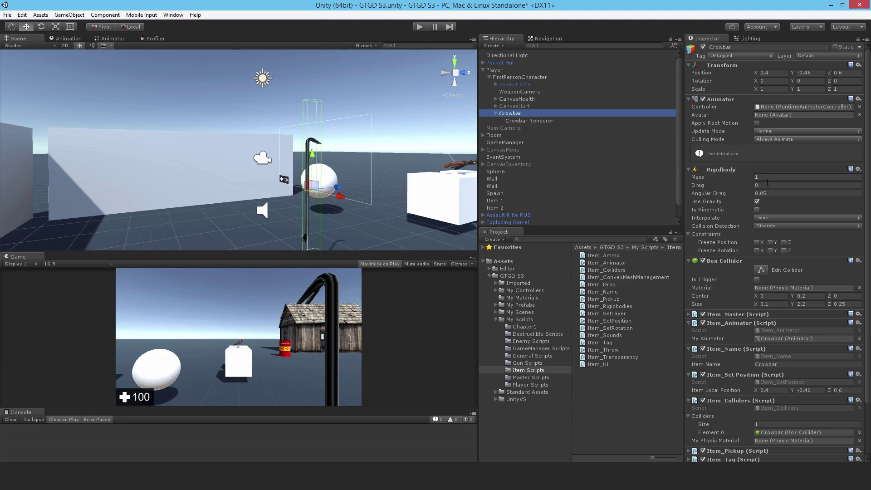
scroll(771, 193, down, 3)
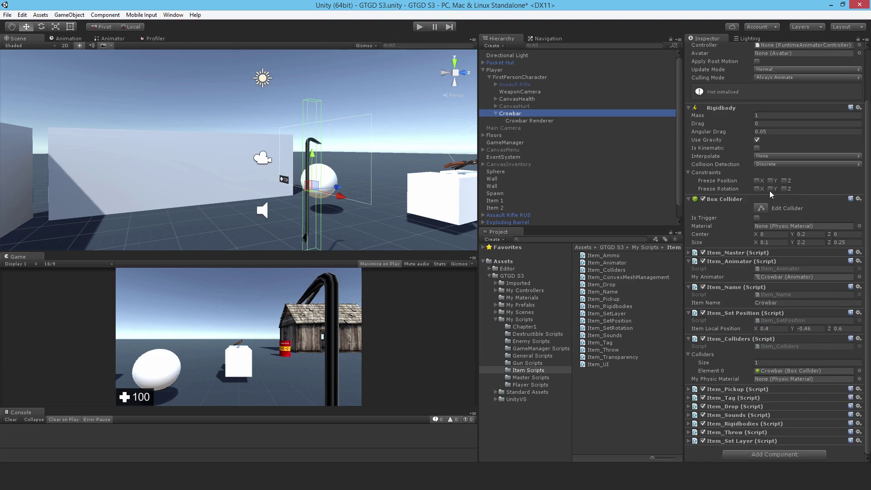
click(690, 389)
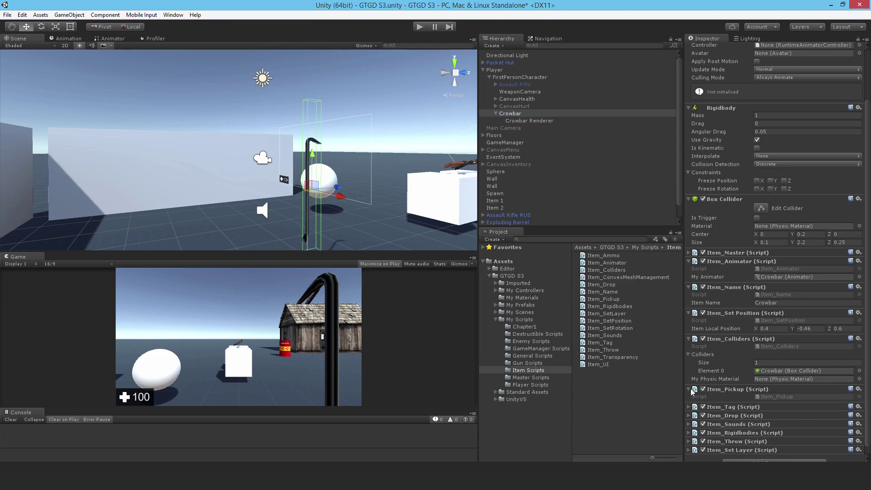
click(689, 398)
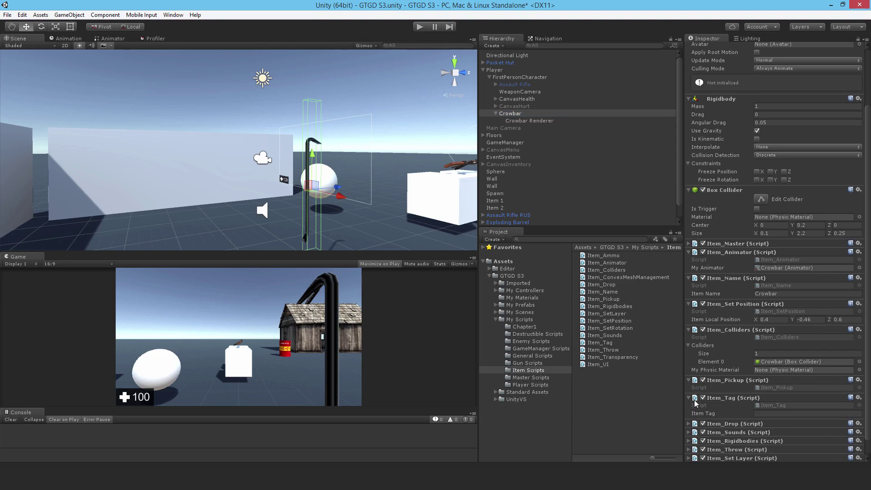
click(774, 414)
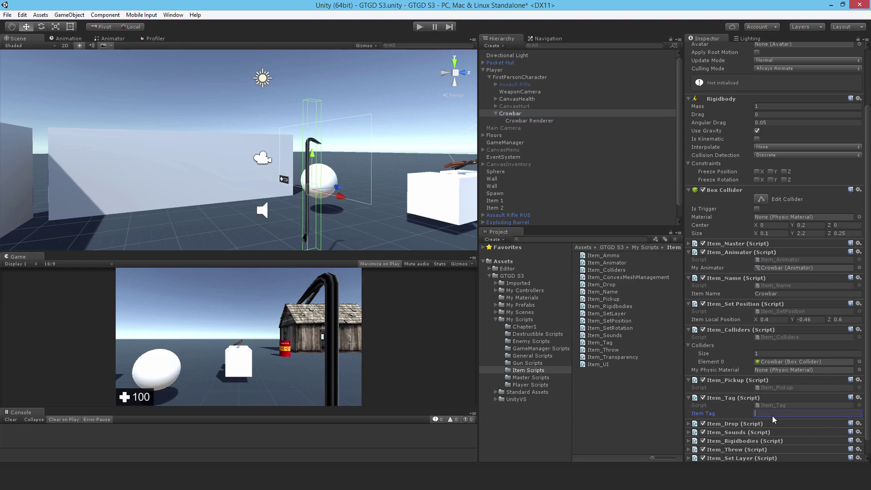
text(Item)
Set the Drop Button Name in the Crowbar's Item_Drop script to Drop
click(689, 424)
click(761, 440)
text(Drop)
scroll(756, 420, down, 2)
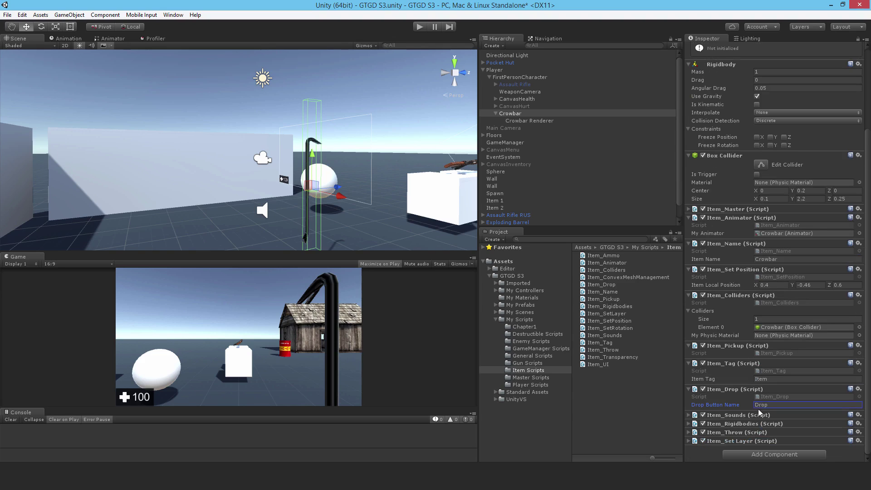
Assign the first-person character's Jump audio clip as the Throw Sound in the Crowbar's Item_Sounds script
click(687, 415)
scroll(766, 413, down, 2)
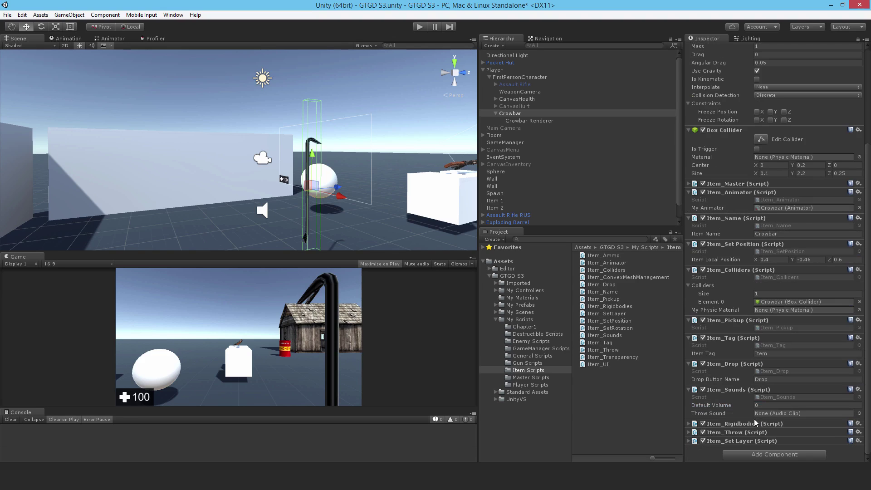
click(859, 413)
text(jum)
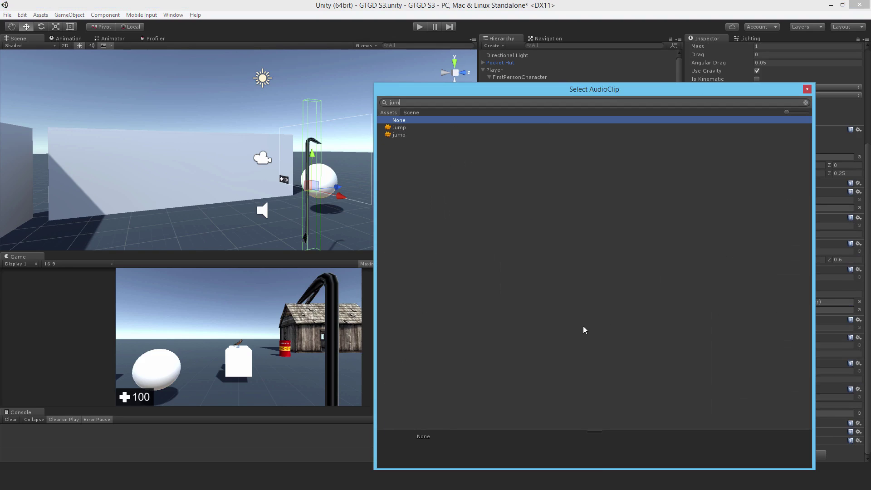
text(p)
click(396, 128)
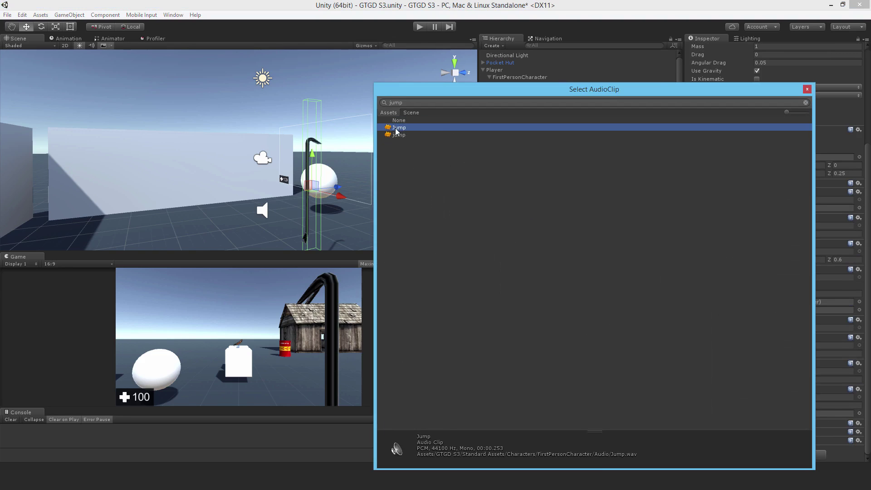
double_click(396, 129)
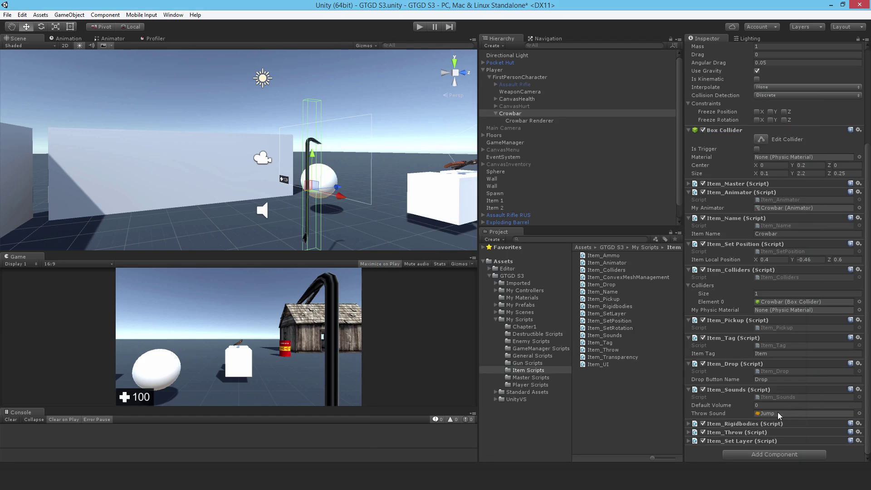
Set the Rigid Bodies size in the Crowbar's Item_Rigidbodies script to 1 and assign the Crowbar's own Rigidbody to Element 0
click(689, 424)
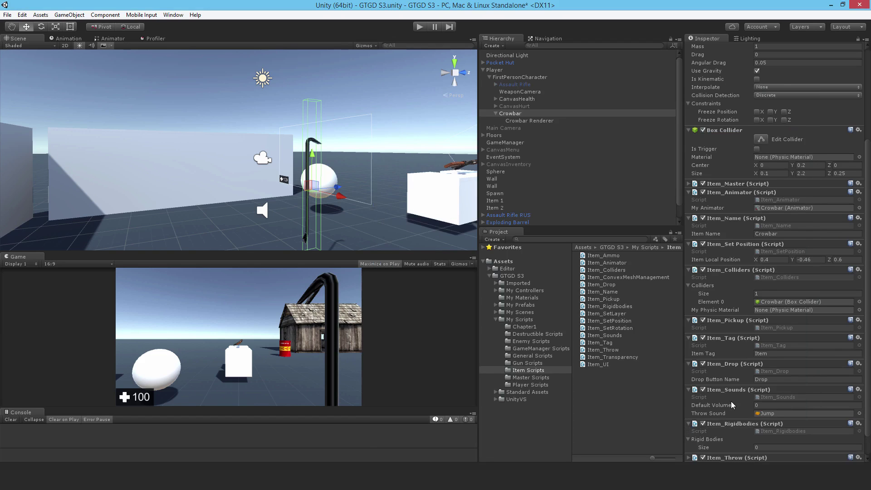
scroll(731, 401, down, 2)
click(775, 421)
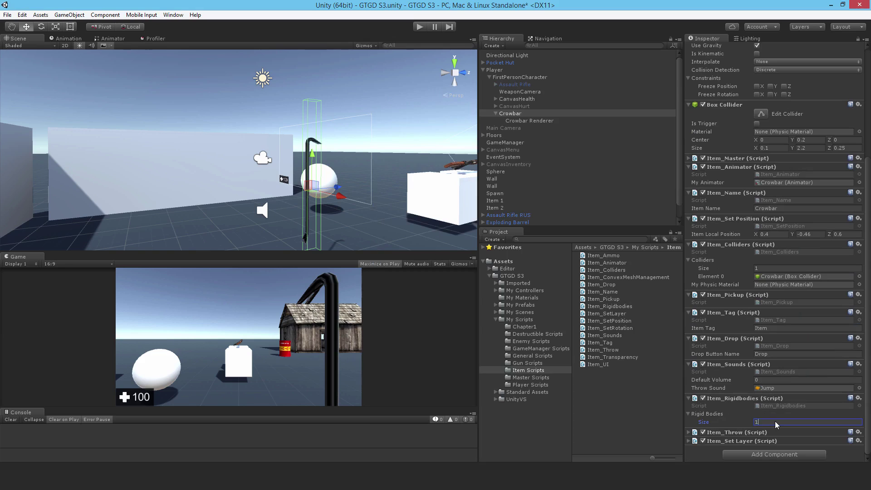
text(1)
key(Return)
scroll(736, 100, up, 2)
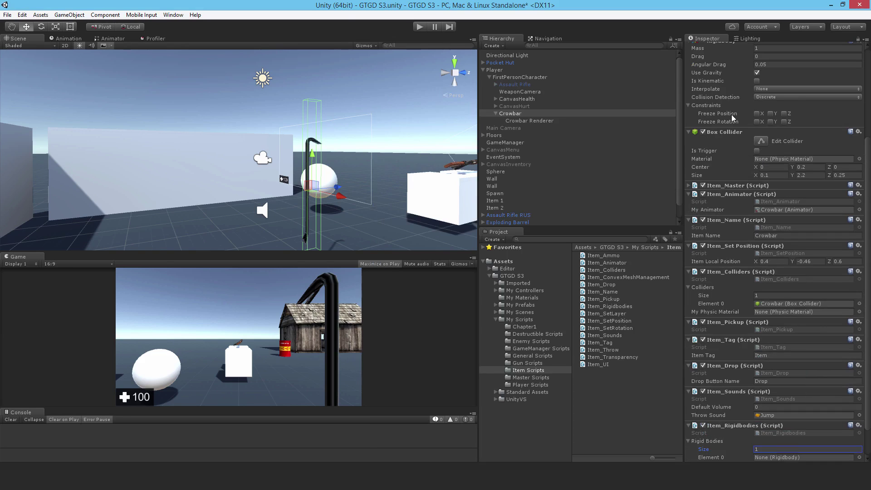
drag(722, 47, 771, 458)
scroll(772, 457, down, 2)
Enable Can Be Thrown in Item_Throw with Throw Button Name Throw and Throw Force 350, and set the Item_Sounds Default Volume to 0.6
click(689, 432)
scroll(751, 409, down, 2)
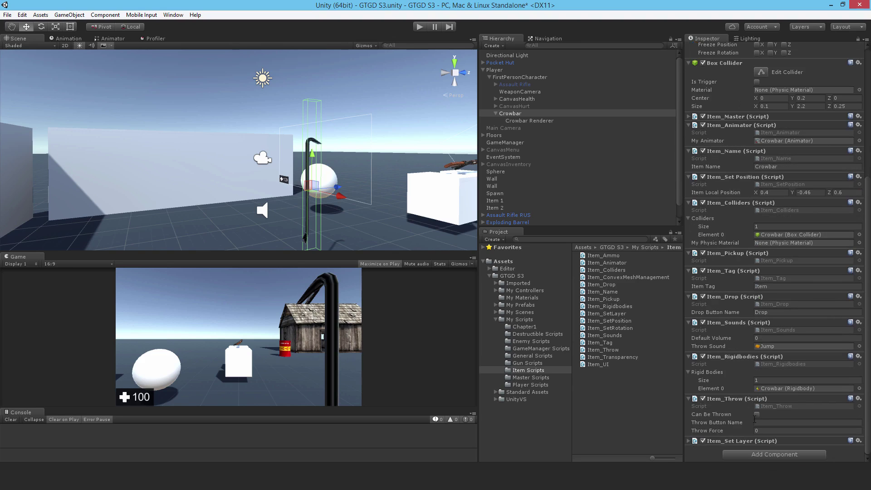
click(757, 414)
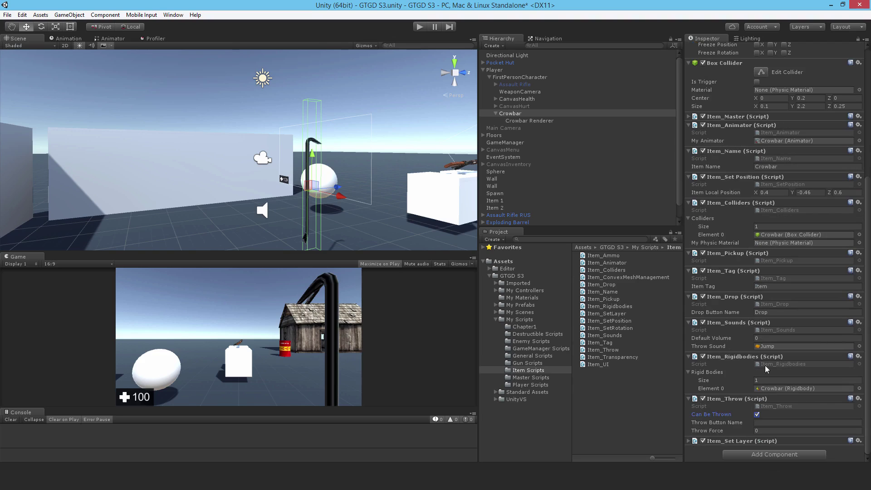
click(766, 339)
click(775, 422)
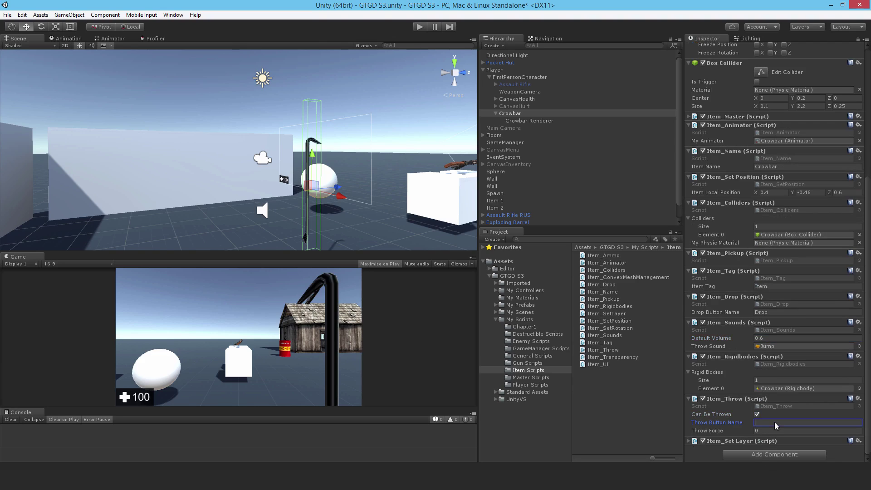
text(Throw)
click(769, 430)
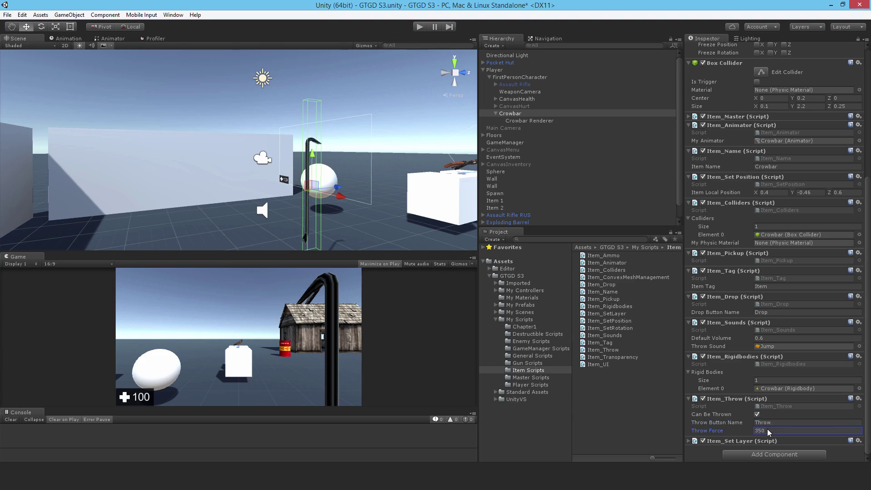
Expand the Crowbar's Item_SetLayer script and set the Mass of its Rigidbody to 51
click(688, 441)
scroll(783, 184, up, 10)
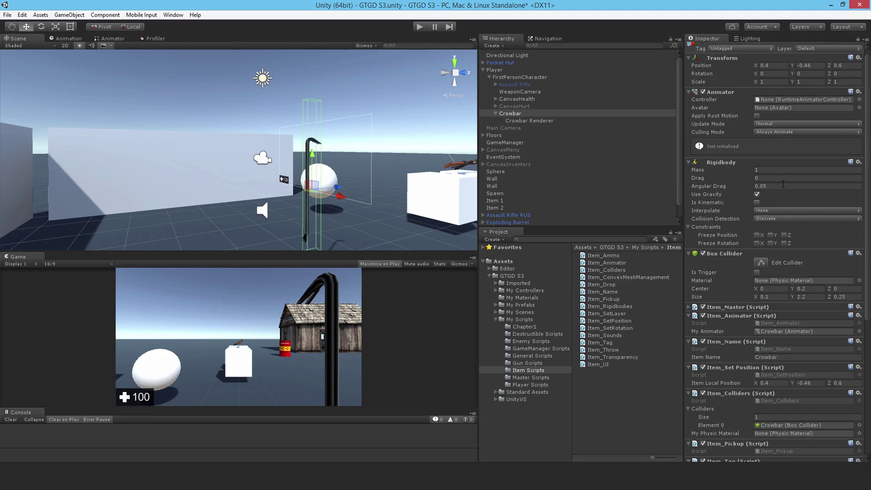
click(774, 169)
In the Crowbar's Item_SetLayer script, set the Item Throw Layer to Item and the Item Pickup Layer to Weapon
scroll(769, 263, down, 8)
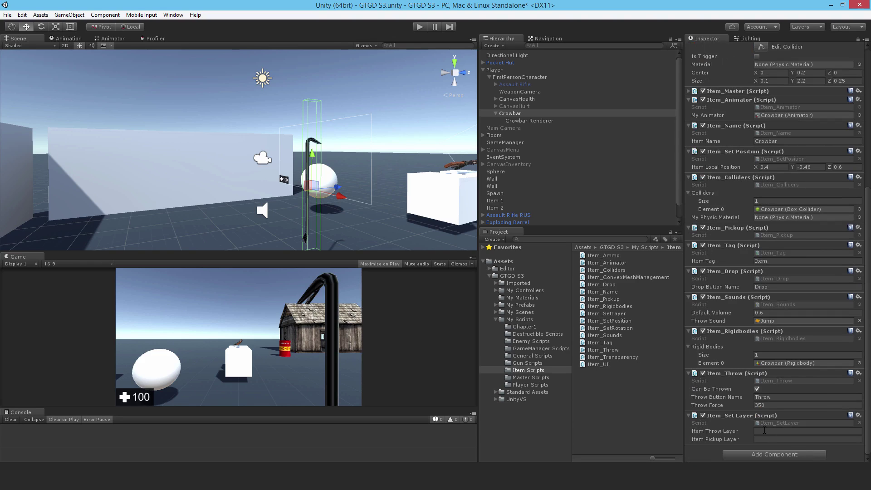
click(764, 432)
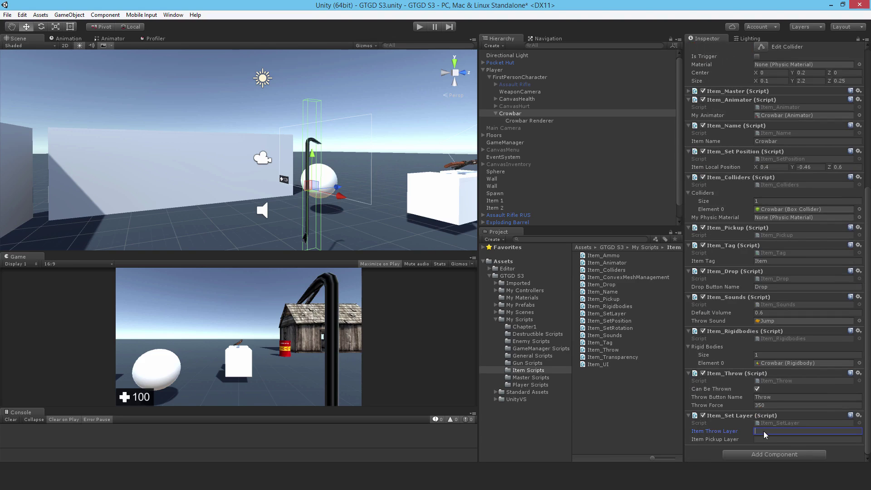
text(Item)
click(767, 440)
text(Weapon)
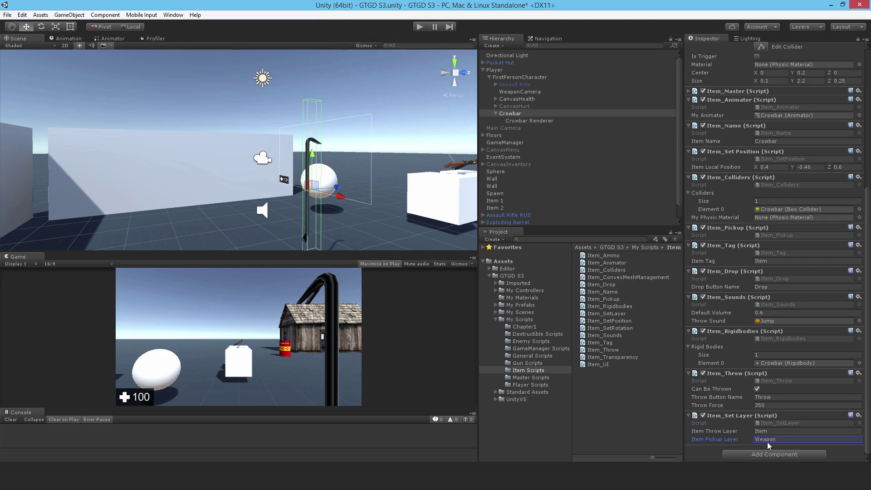
Turn on Is Kinematic for the Crowbar's Rigidbody and disable its Box Collider
scroll(712, 305, up, 10)
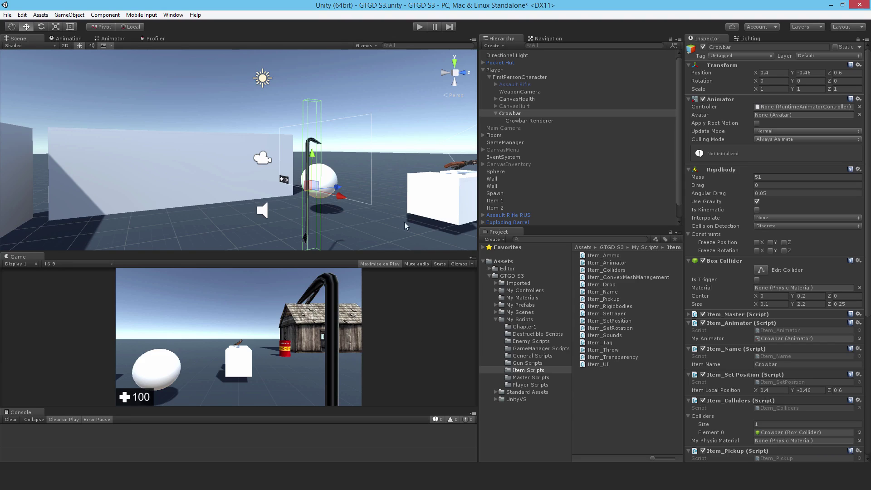
click(756, 210)
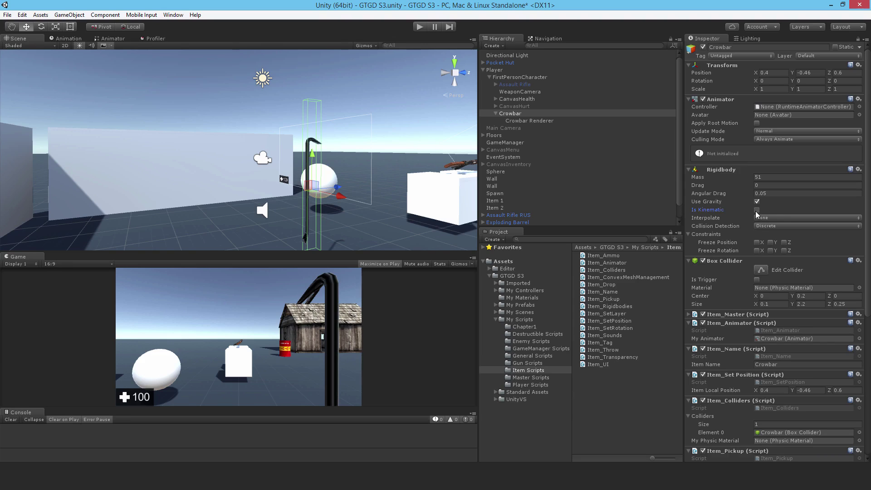
click(703, 261)
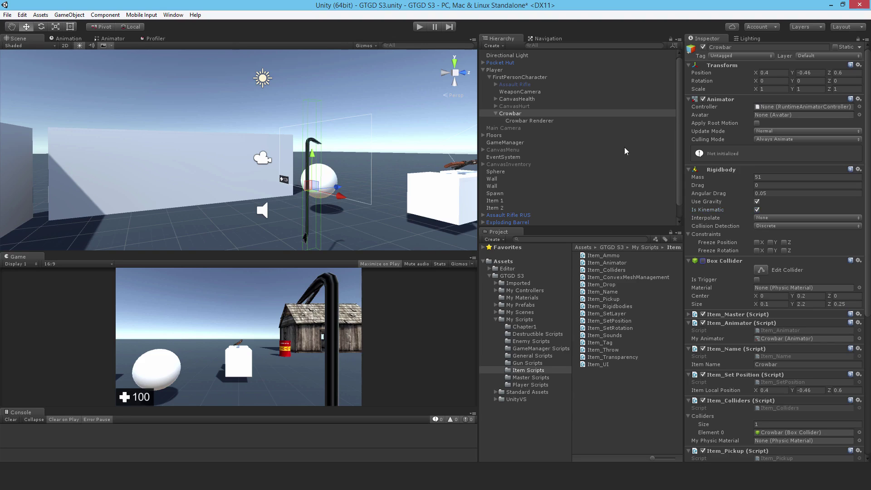
Play-test the scene by throwing the crowbar, picking it back up and equipping it from the inventory
click(421, 27)
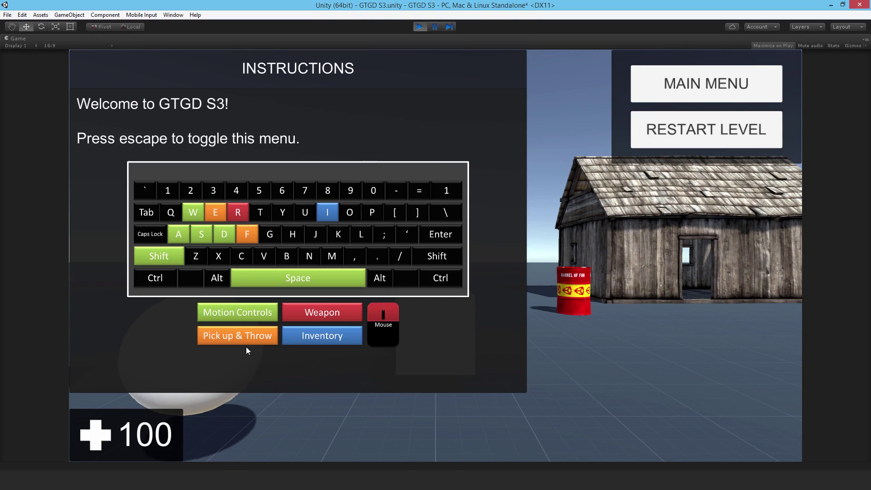
key(Escape)
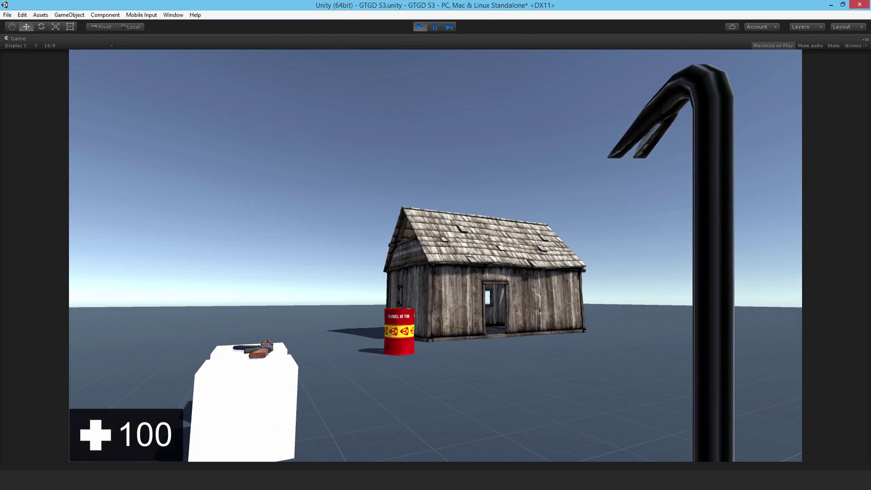
key(w)
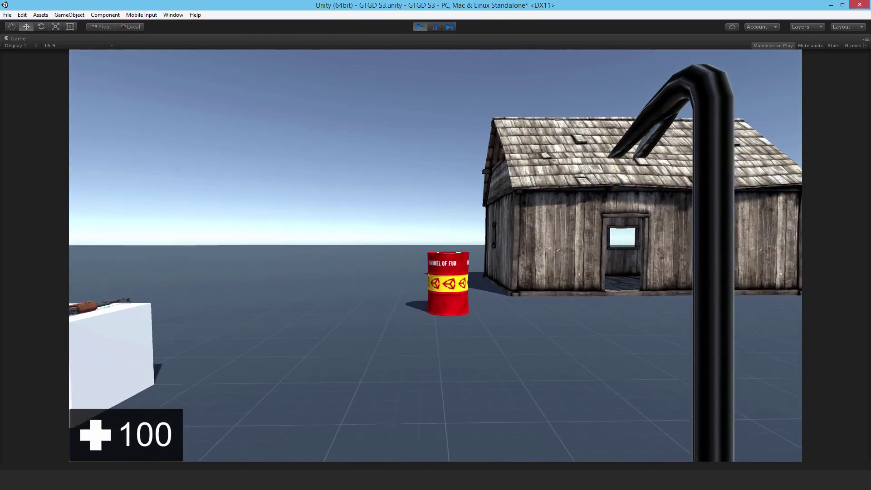
key(2)
key(3)
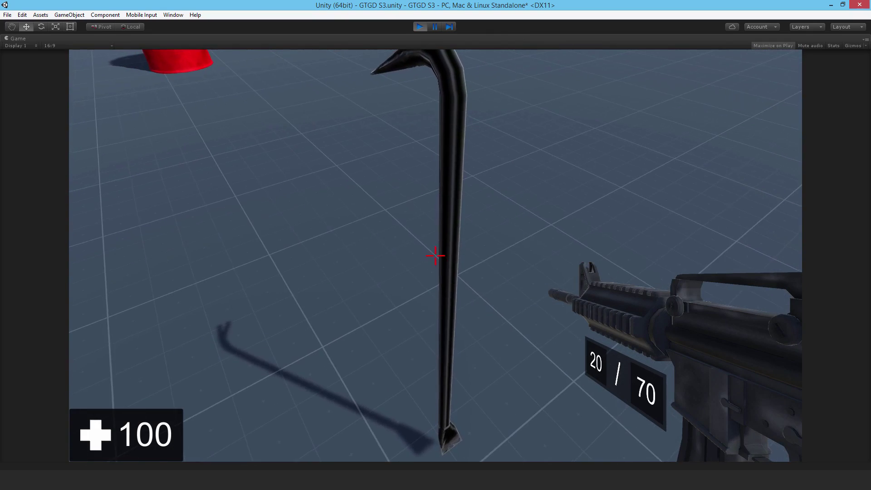
key(e)
key(i)
click(454, 215)
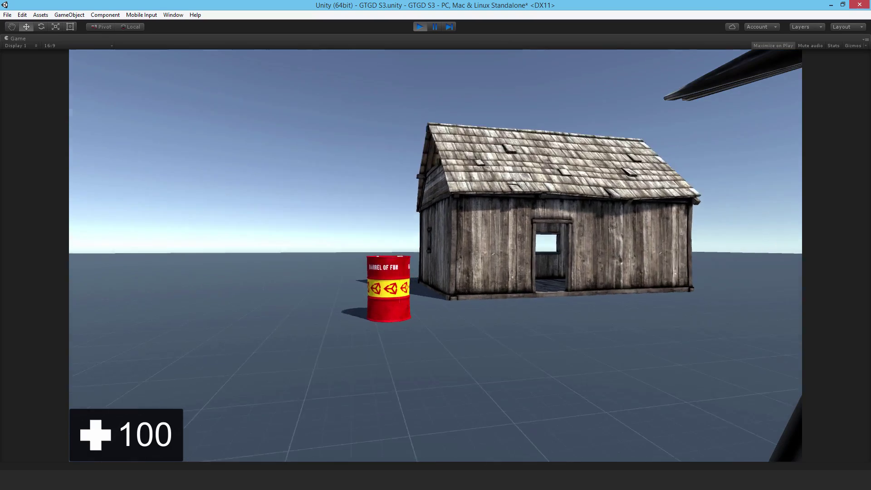
Test throwing the crowbar again and re-equipping it from the inventory, and end the play test
key(3)
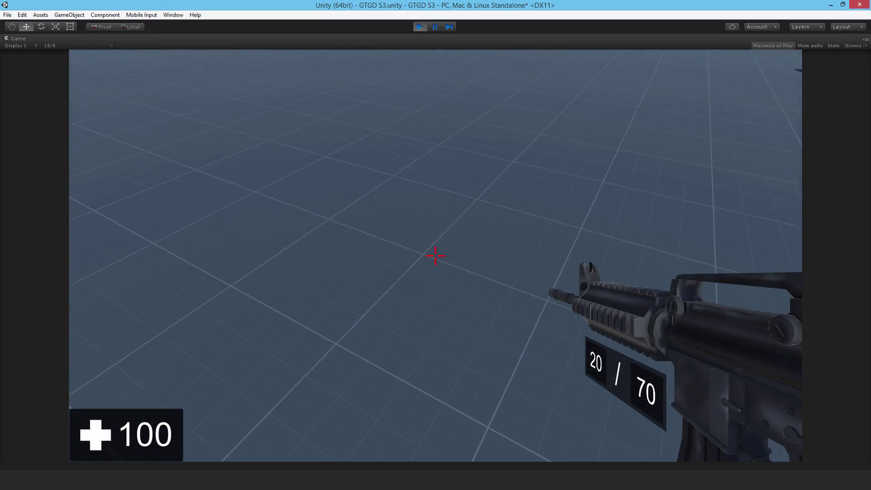
key(i)
click(436, 214)
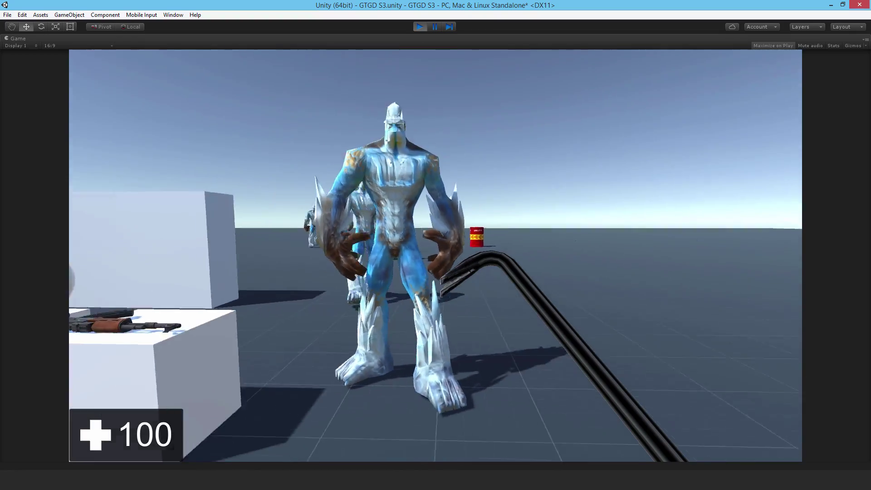
key(3)
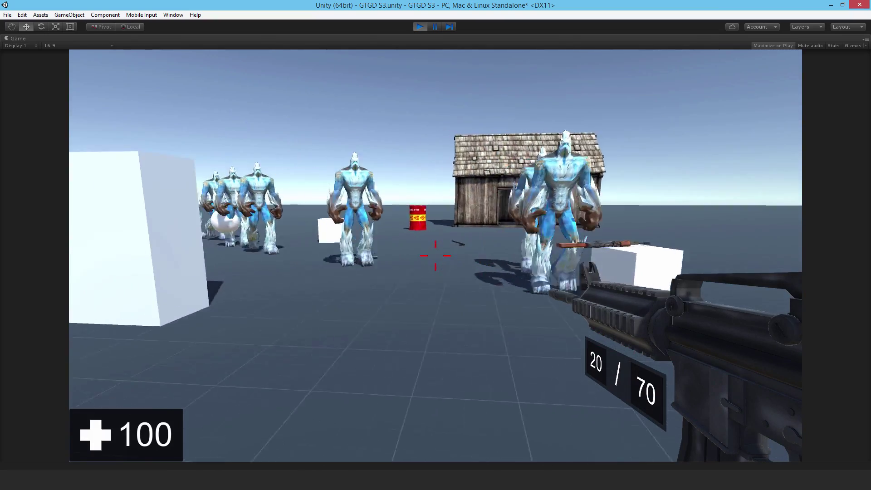
key(Escape)
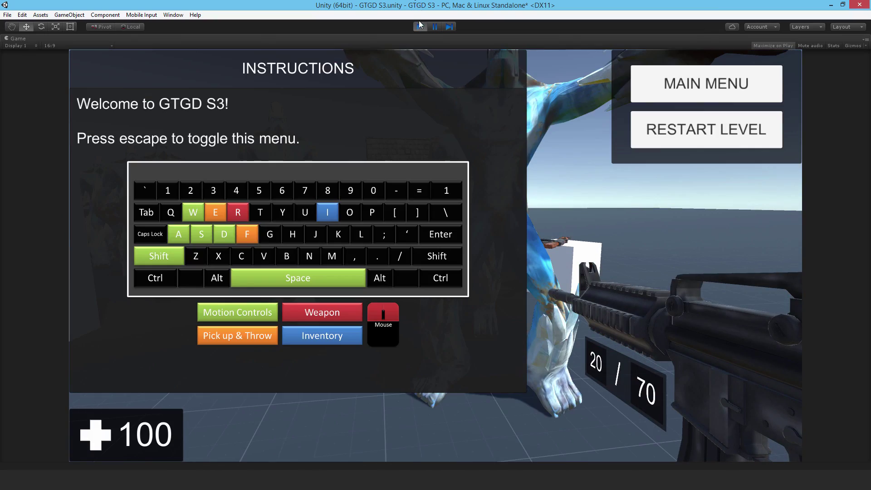
click(420, 28)
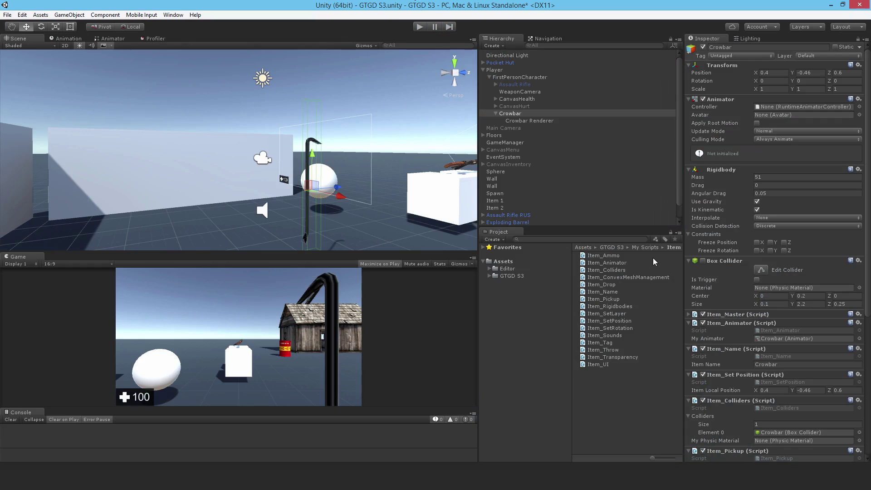
Set the Throw Force in the Crowbar's Item_Throw script to 600
scroll(780, 178, down, 8)
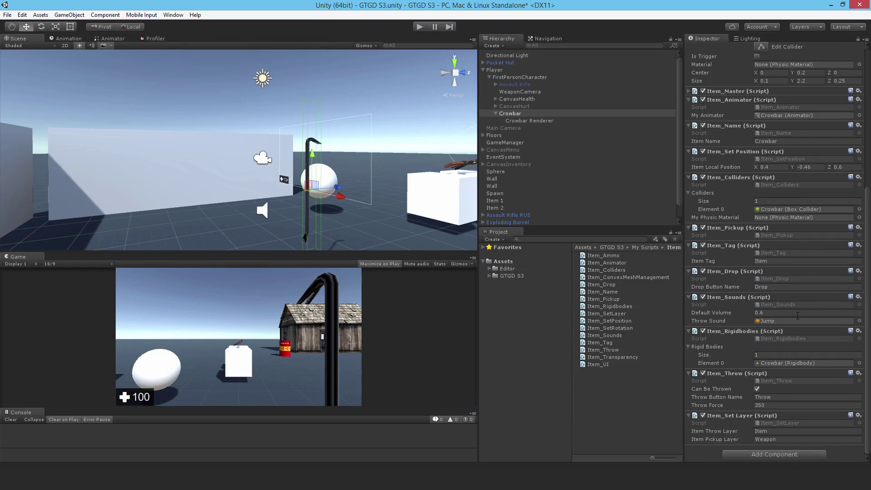
click(788, 405)
text(600)
Create a folder named Melee inside GTGD S3's My Prefabs folder and open it
click(512, 276)
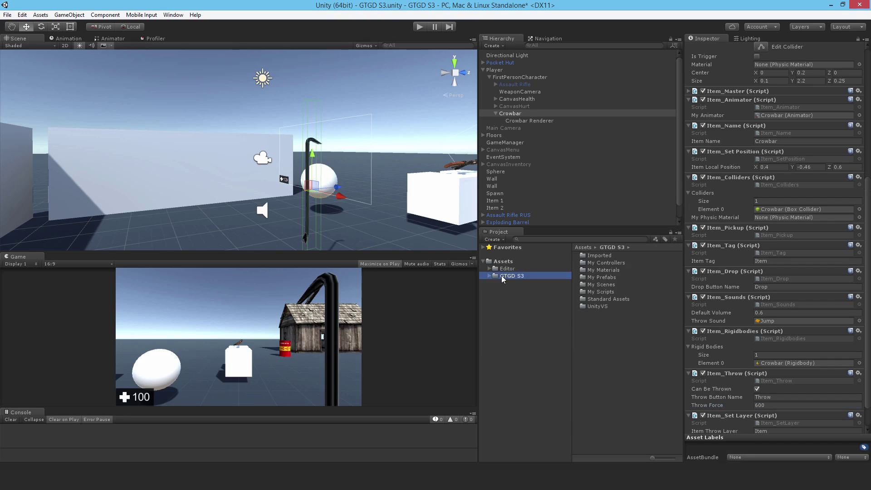
double_click(603, 277)
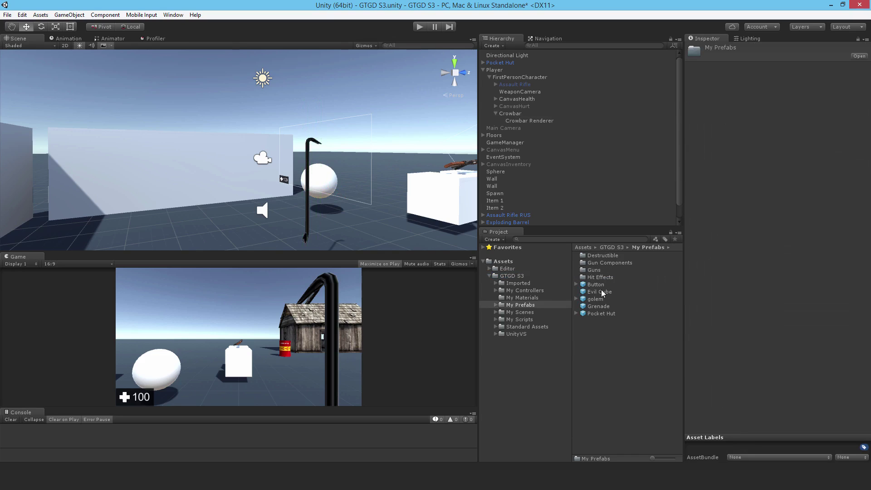
right_click(600, 339)
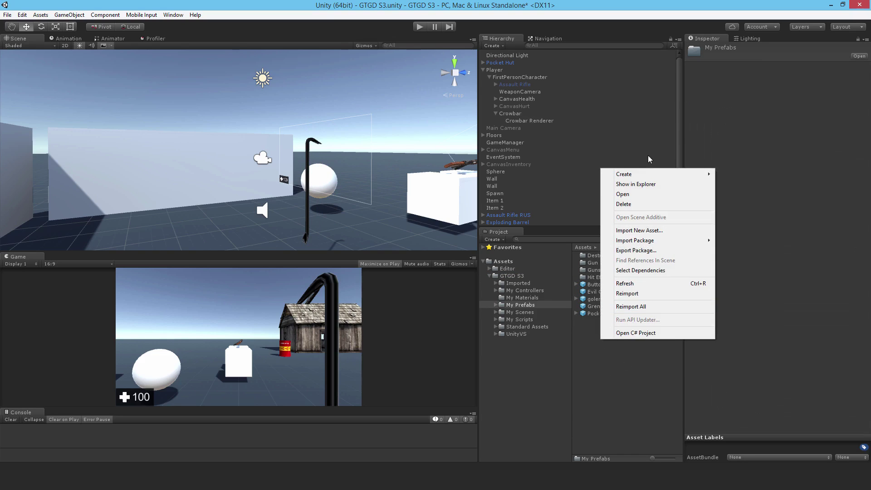
mouse_move(639, 174)
click(746, 174)
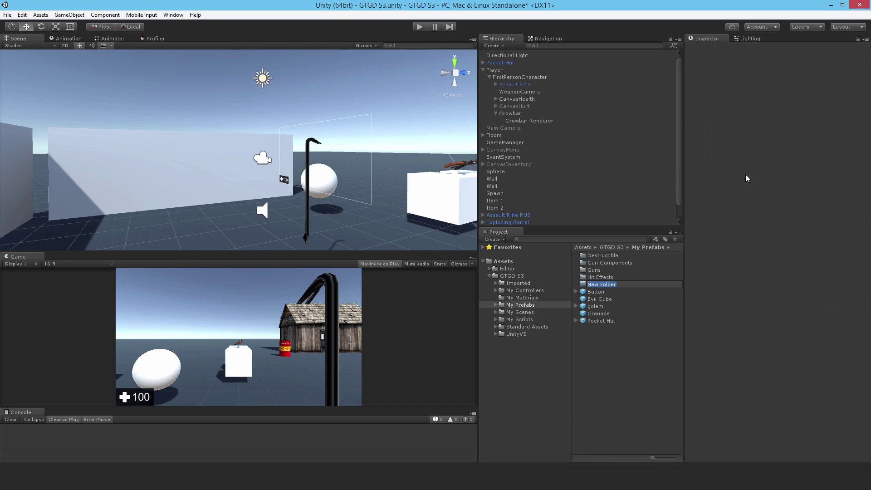
text(Melee)
key(Return)
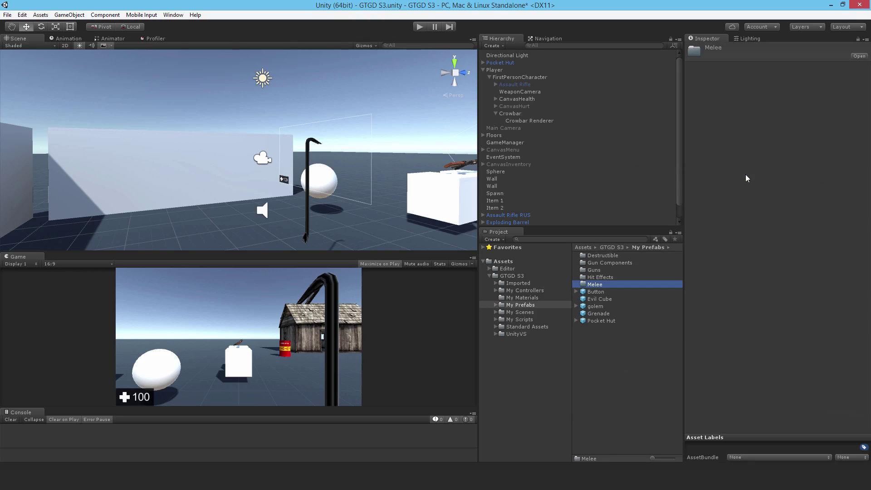
double_click(591, 284)
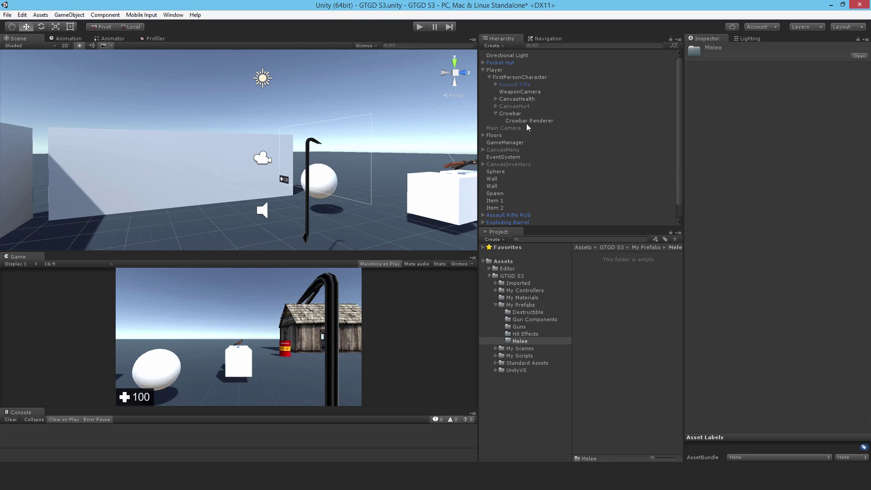
Store the player's Crowbar object as a prefab in the Melee folder
drag(508, 114, 594, 292)
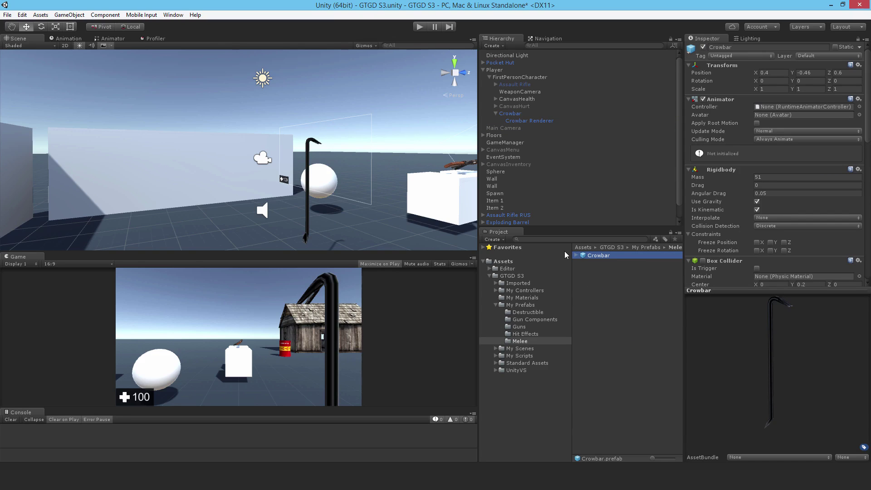
Play-test the scene and throw the crowbar at the approaching group of enemies
click(422, 25)
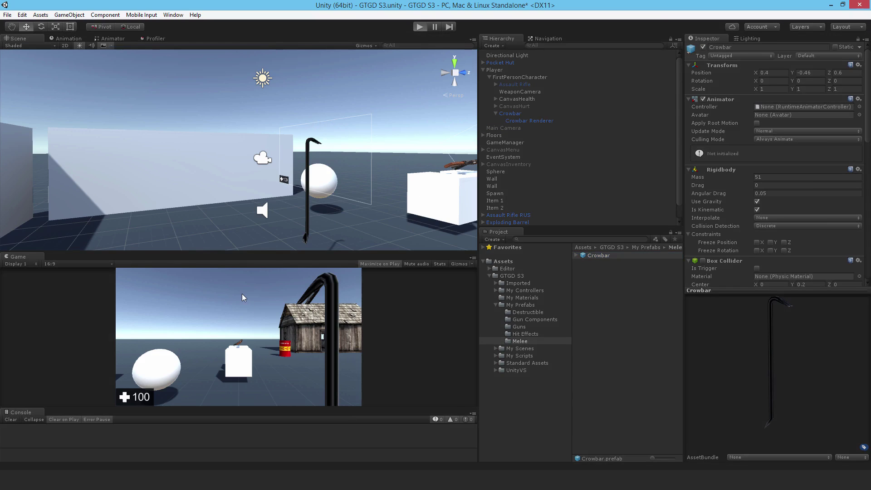
key(Escape)
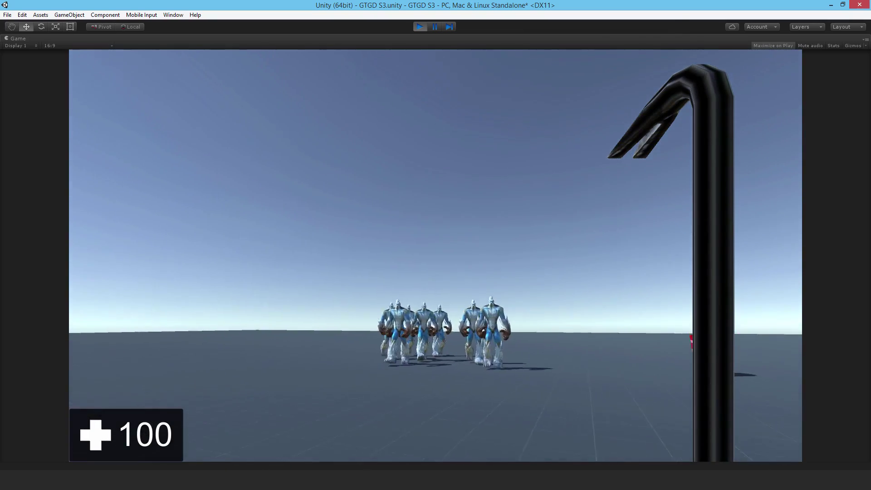
key(2)
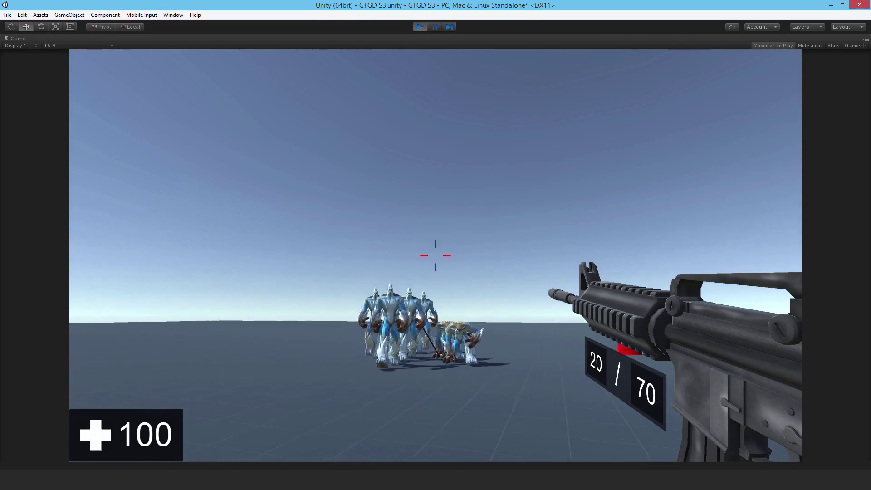
Move the player around the enemies and jump past the walls toward the thrown crowbar while carrying the assault rifle
key(a)
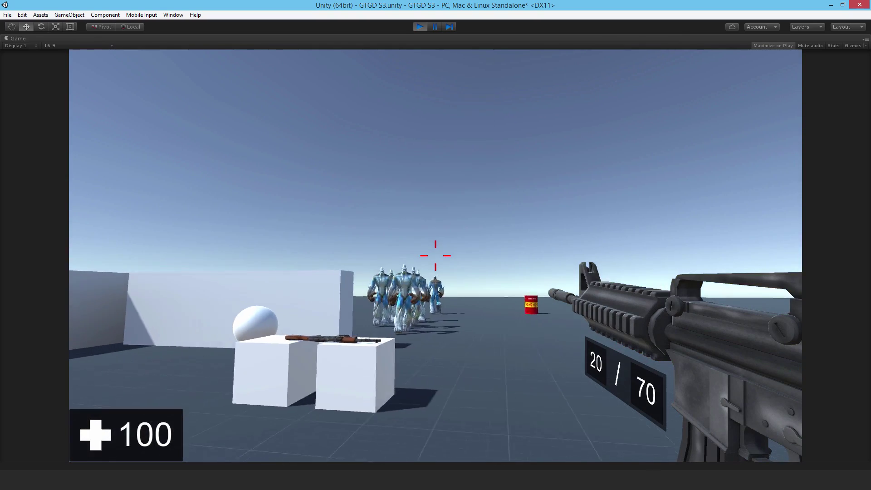
key(d)
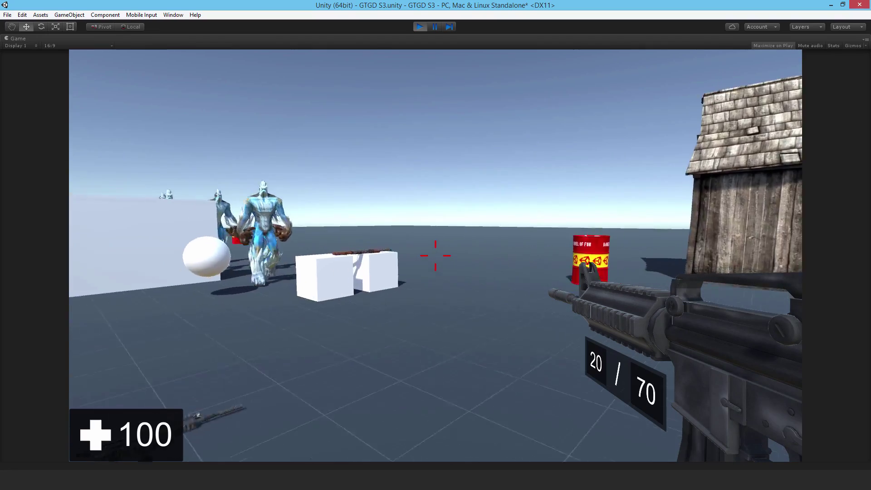
key(s)
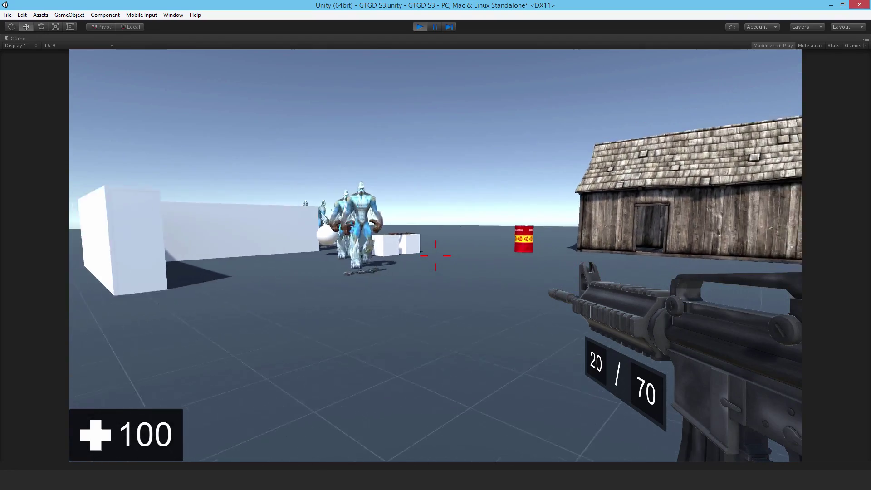
key(w)
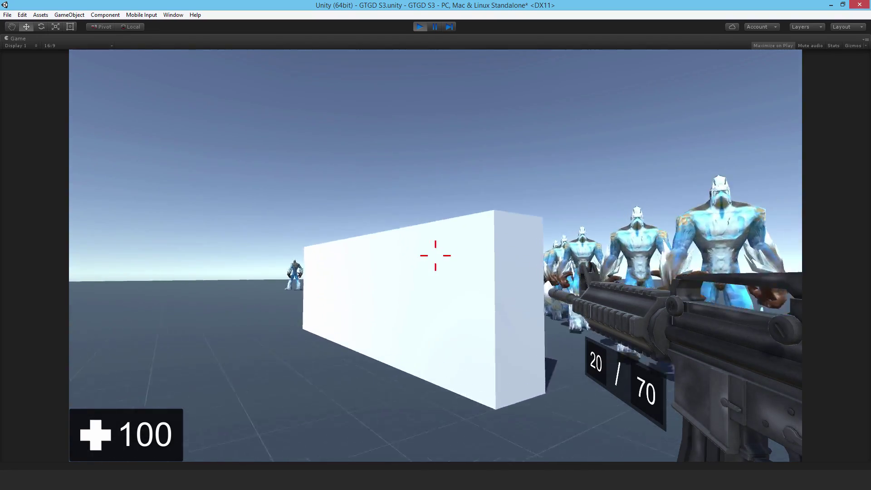
key(space)
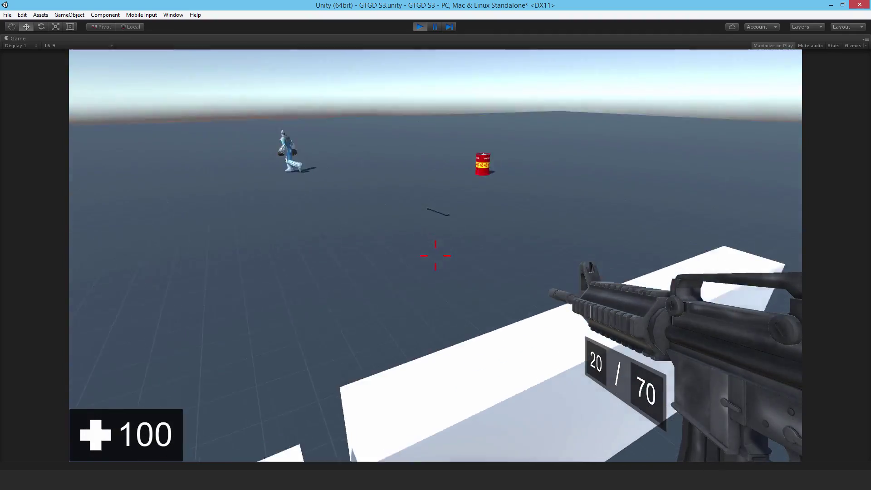
key(w)
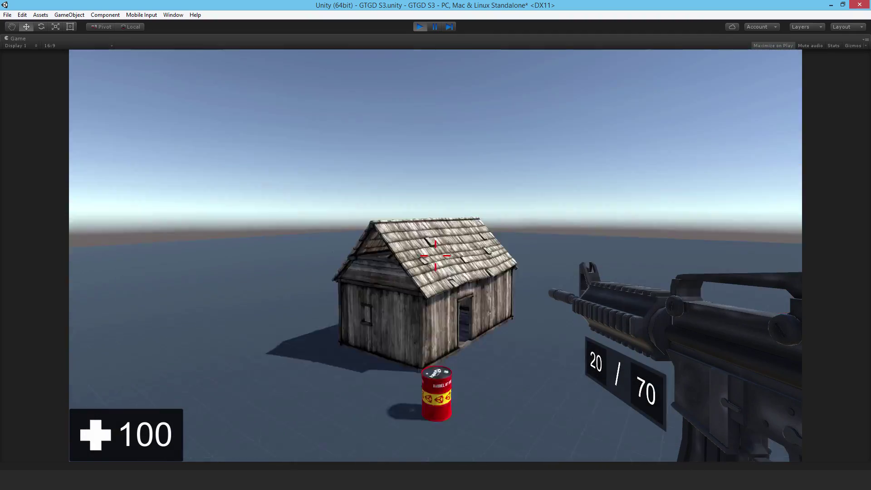
key(w)
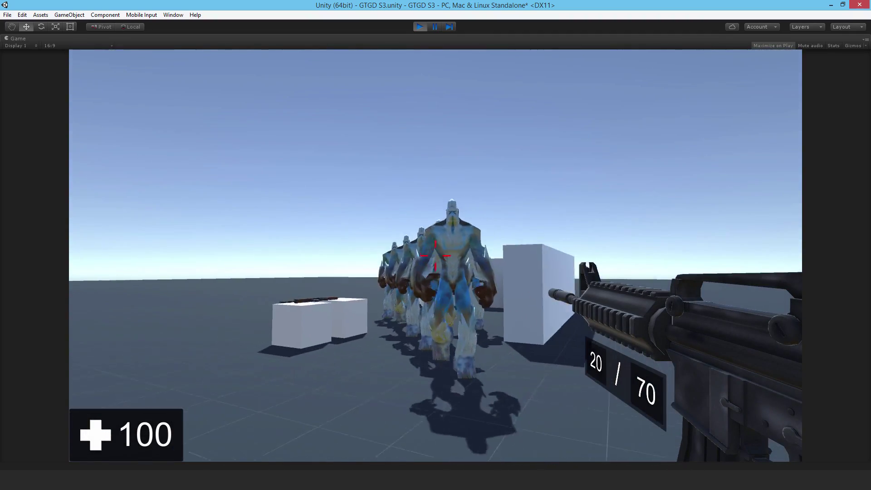